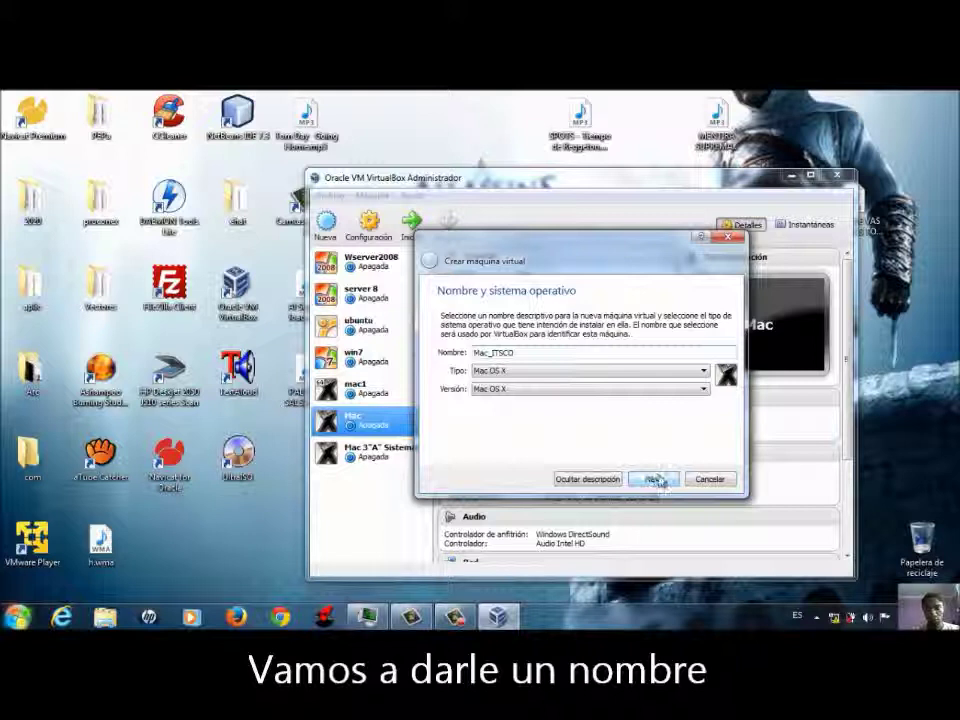
- Advance the Mac_ITSCO (Mac OS X) wizard to the 2048 MB memory-size step
click(655, 479)
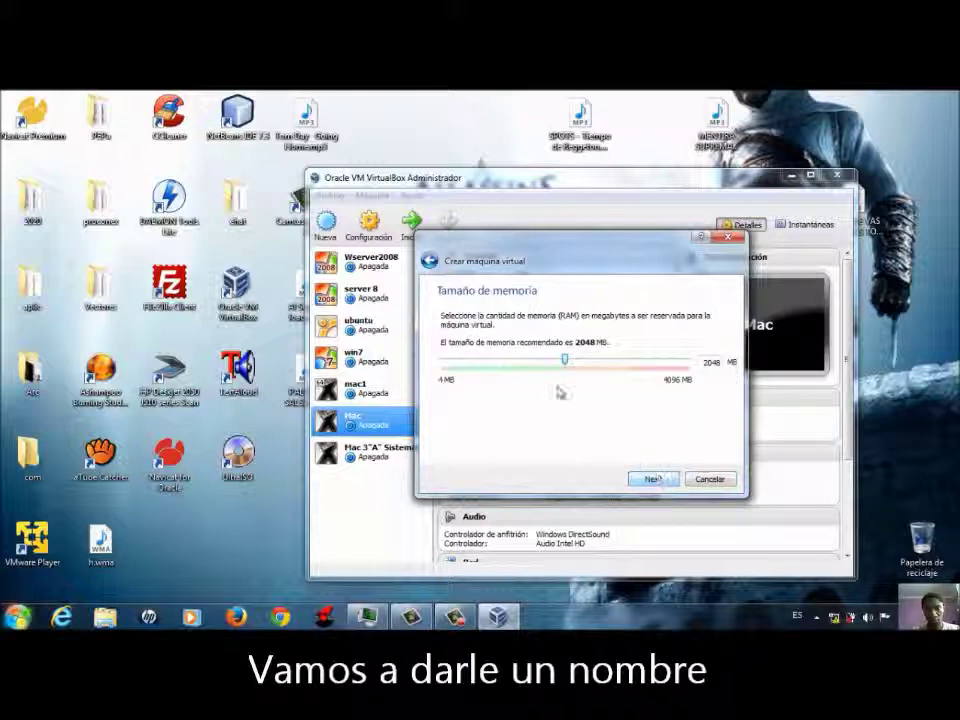
- Set 1455 MB of memory and create a dynamically allocated 20 GB VDI disk for Mac_ITSCO
drag(560, 363, 531, 363)
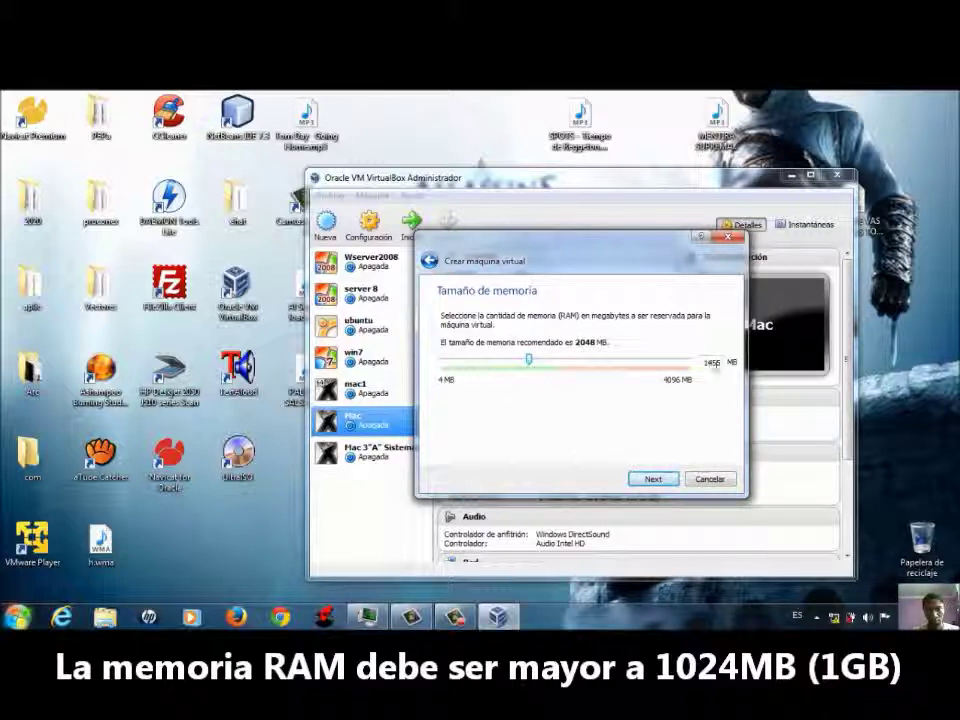
click(652, 480)
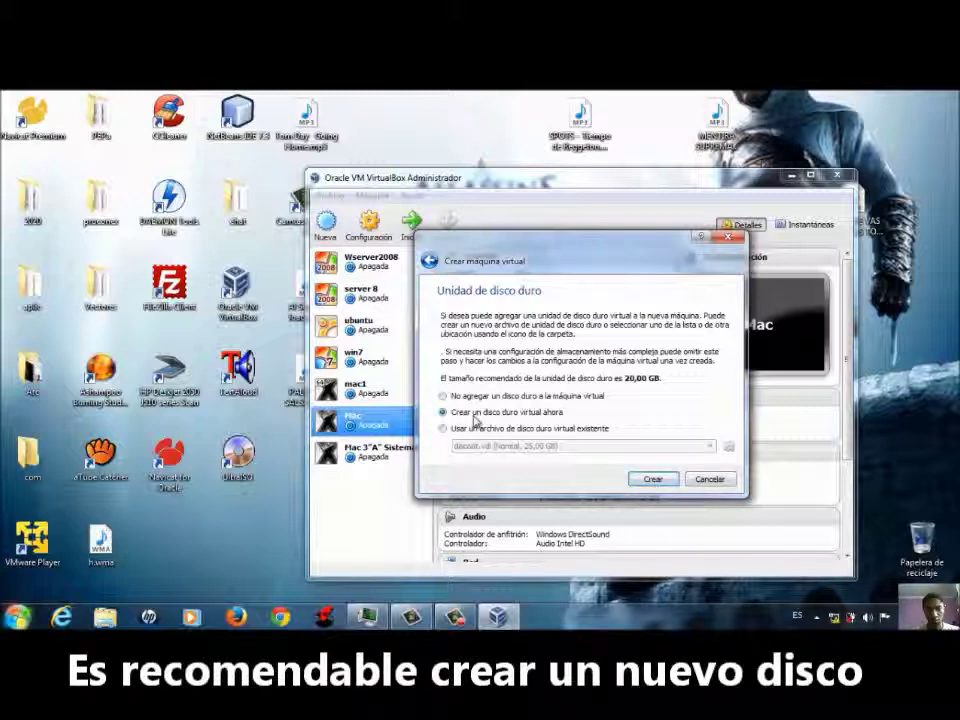
click(653, 480)
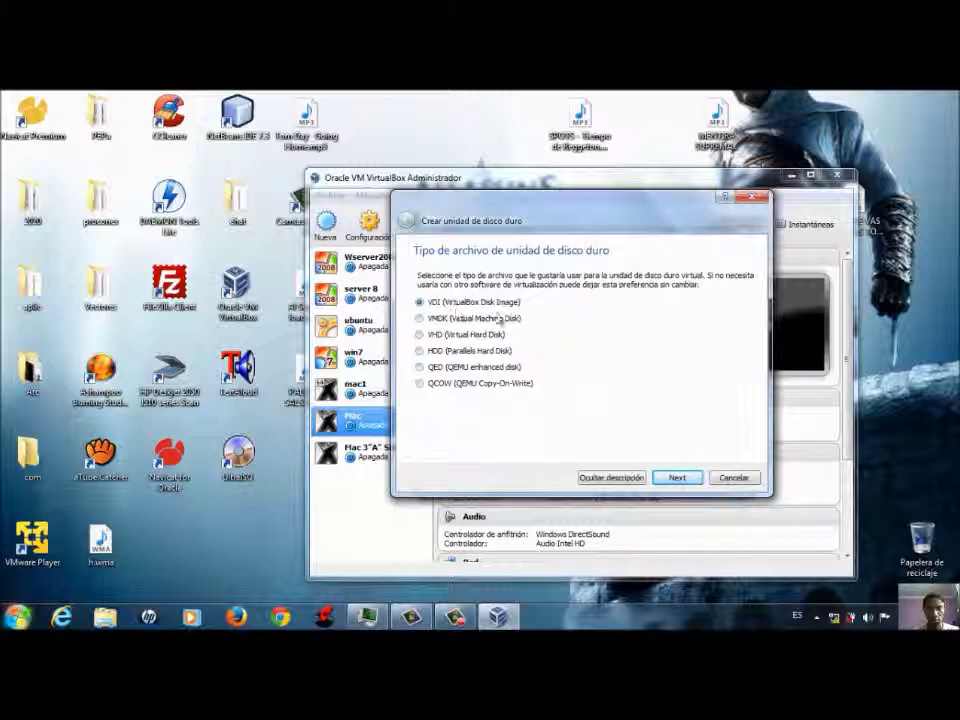
click(676, 479)
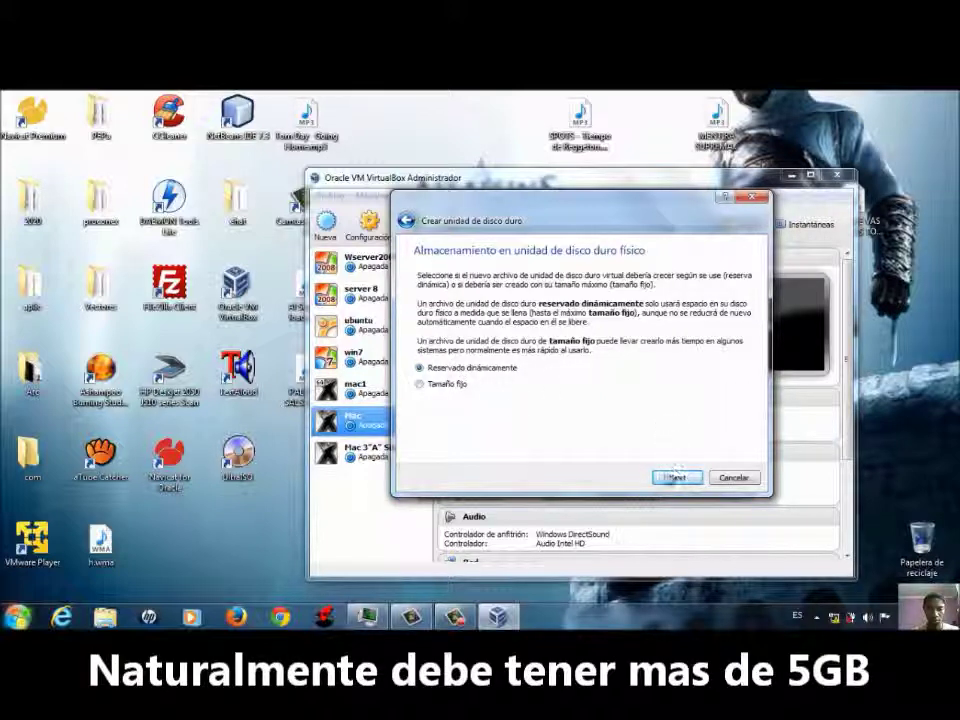
click(679, 478)
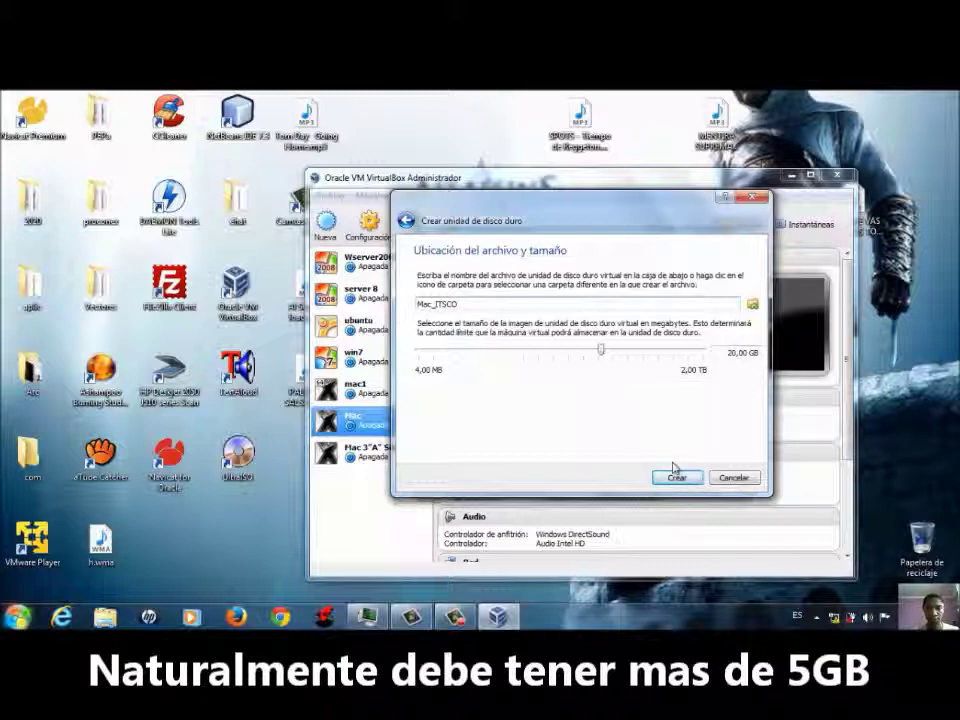
click(677, 478)
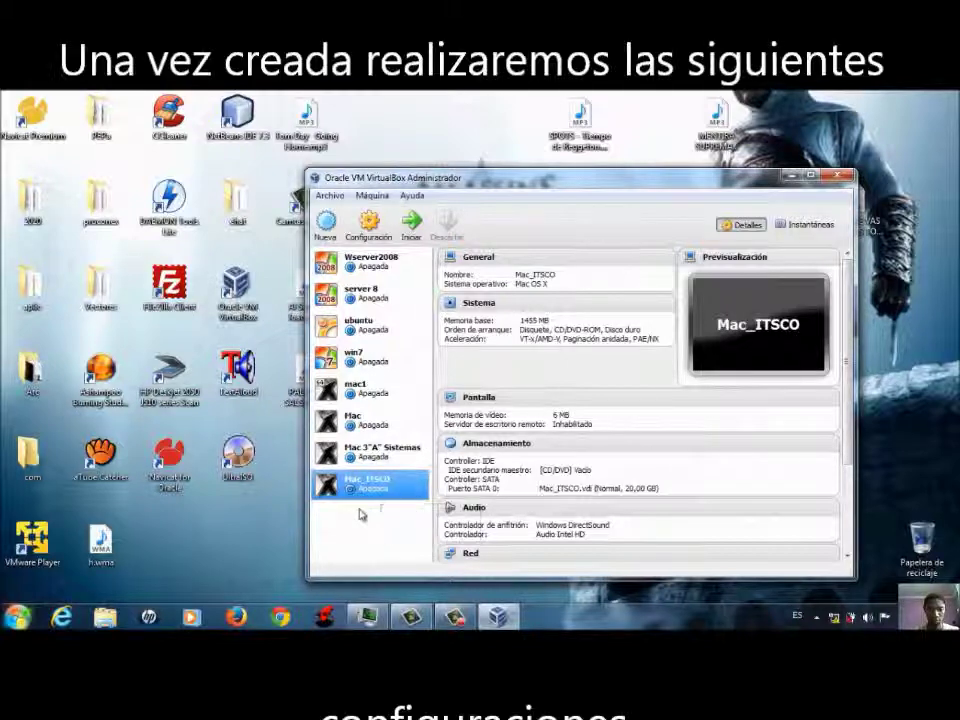
- Uncheck Habilitar EFI under Sistema, set video memory to 64 MB under Pantalla, and save
click(366, 237)
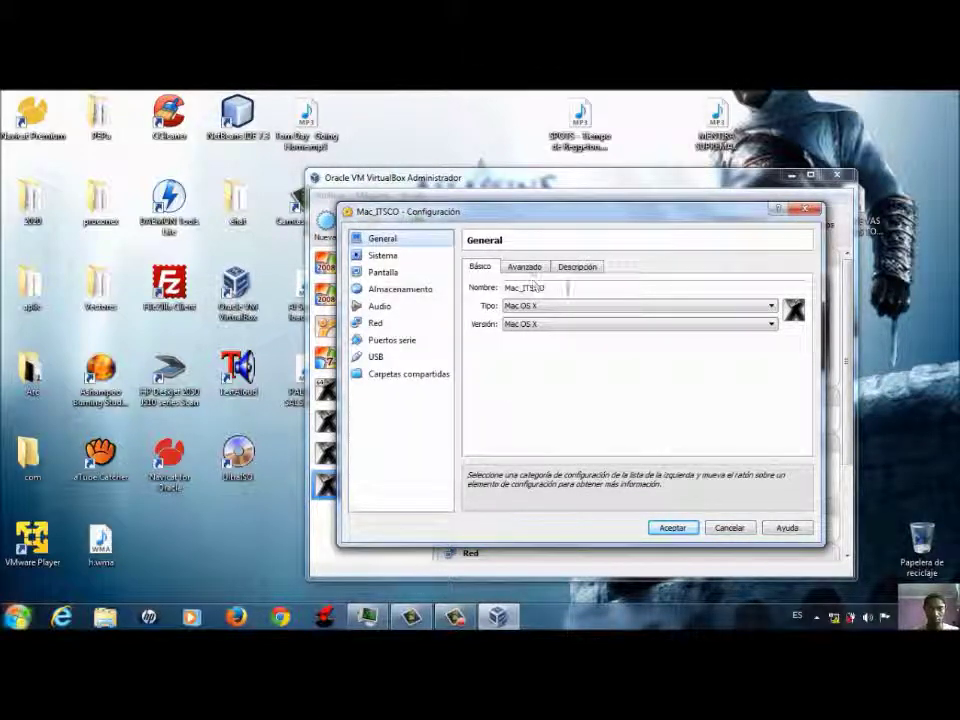
click(389, 258)
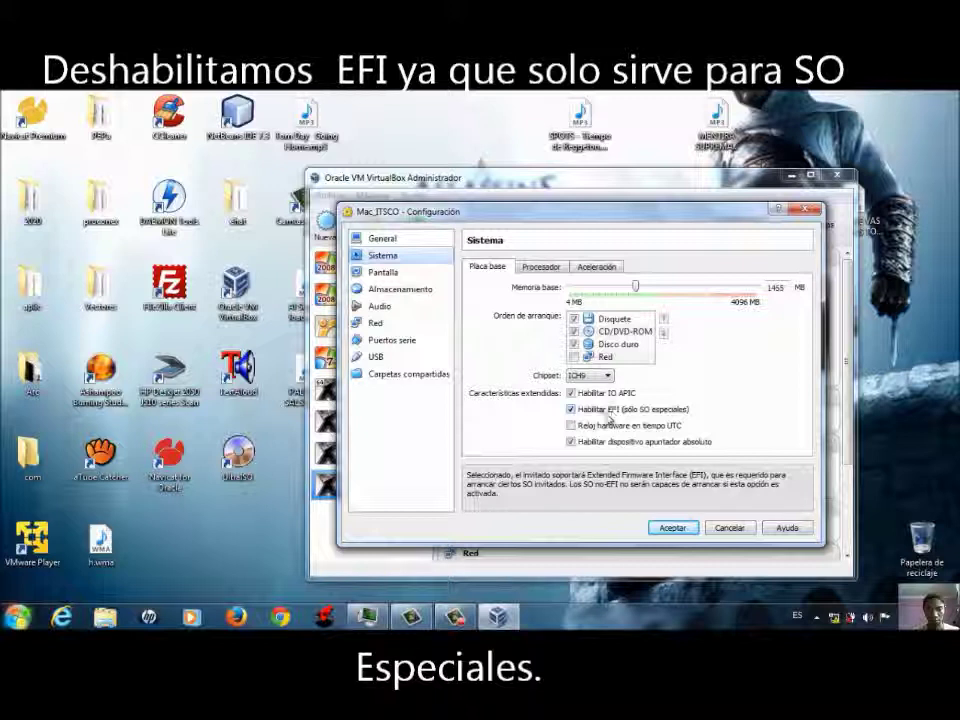
click(571, 409)
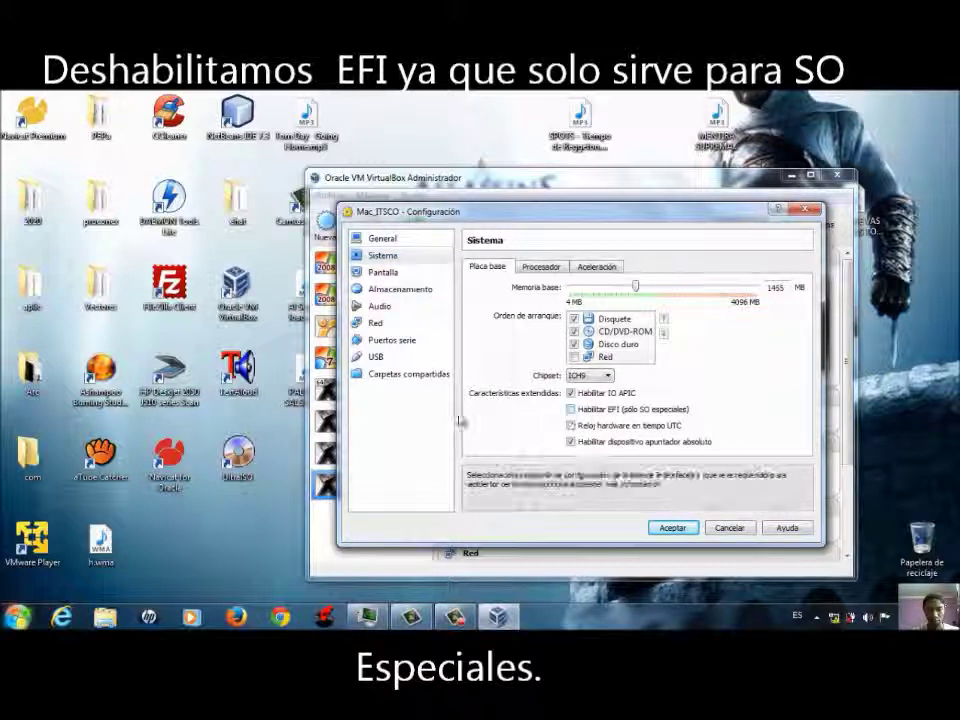
click(383, 275)
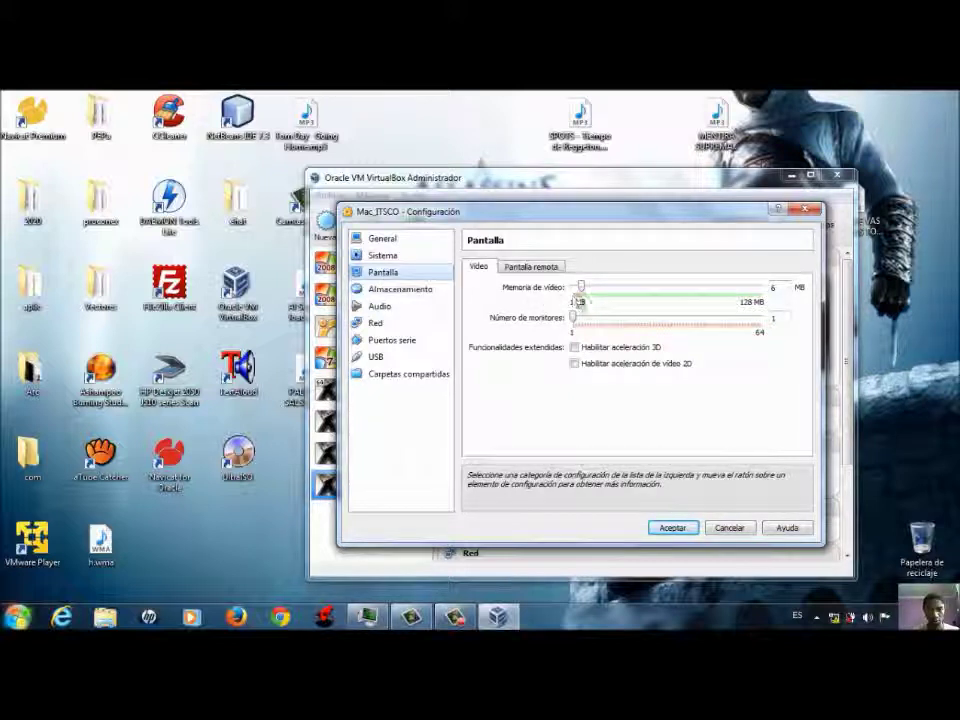
drag(582, 292, 672, 296)
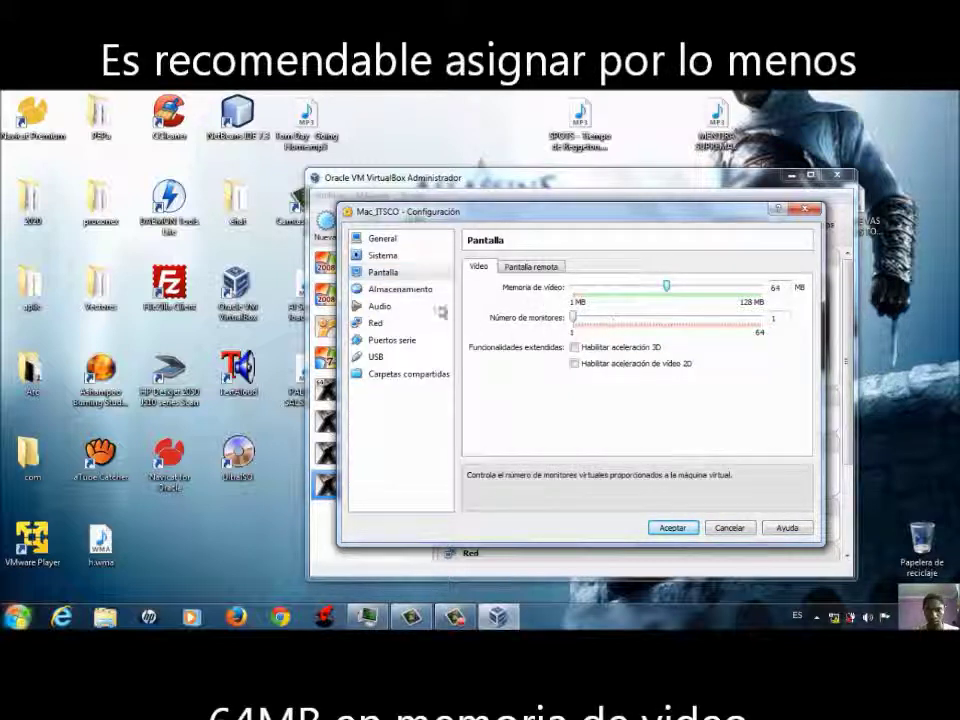
click(389, 290)
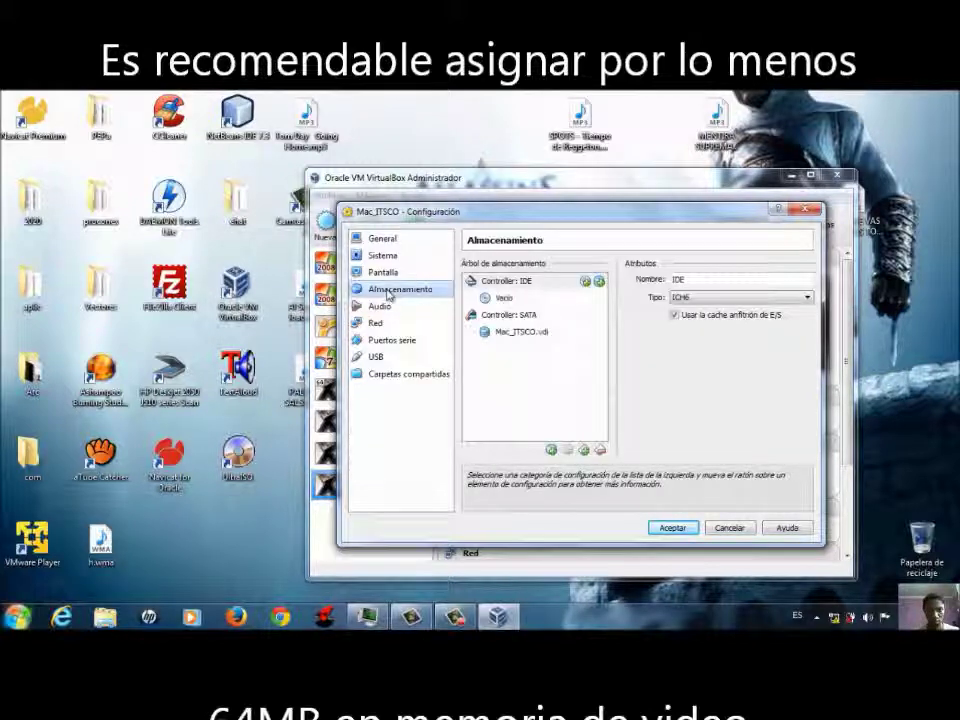
click(668, 528)
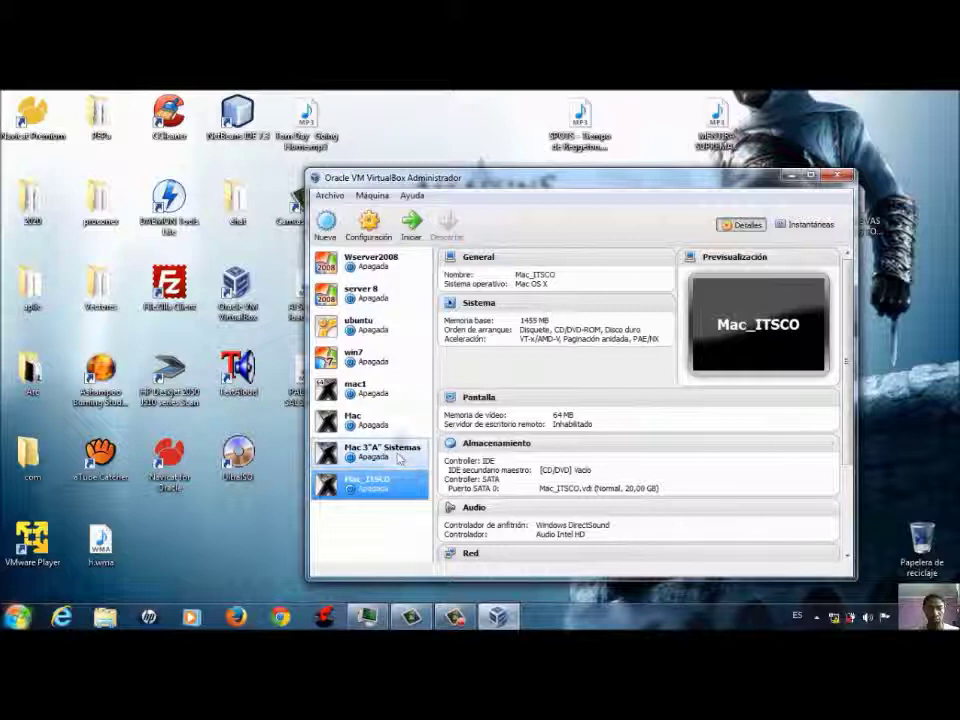
- Start Mac_ITSCO with LegacyBoot.iso chosen as the startup disc image
click(415, 226)
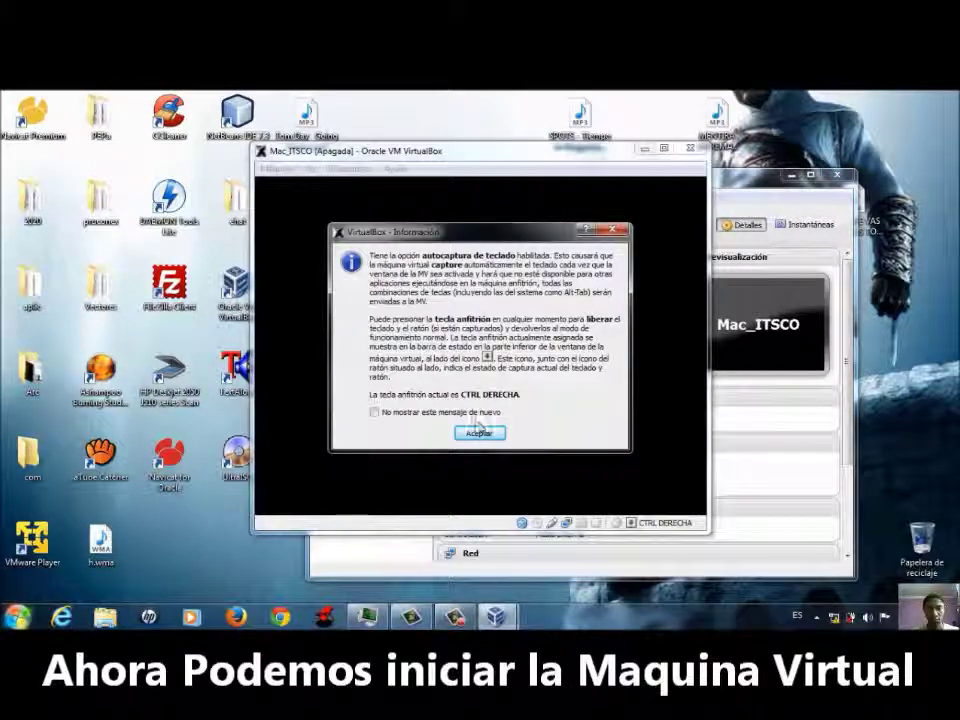
click(481, 432)
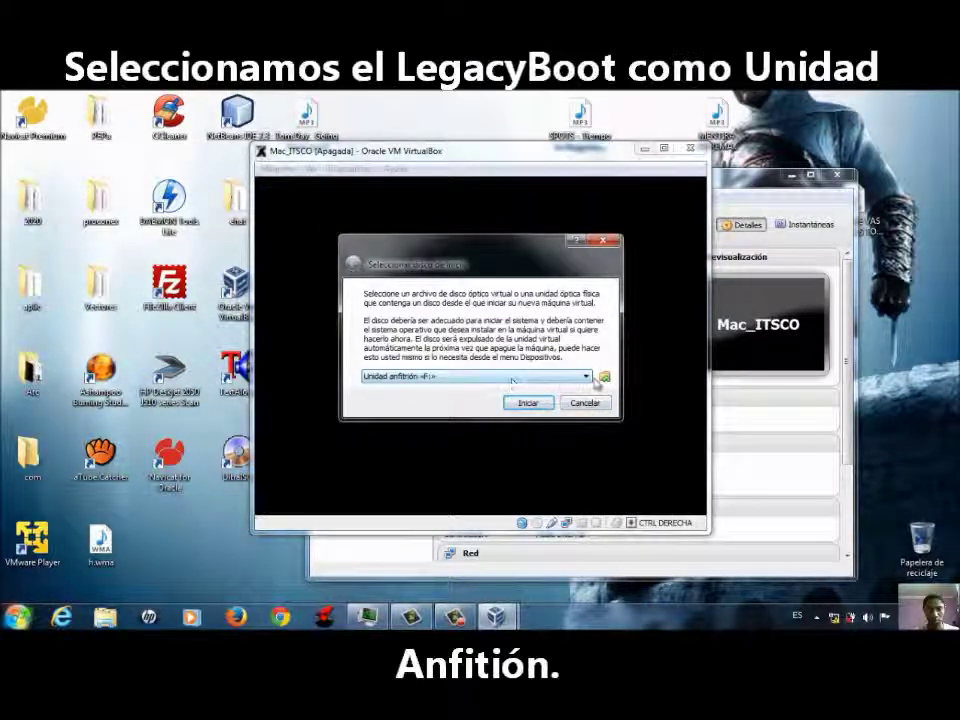
click(604, 377)
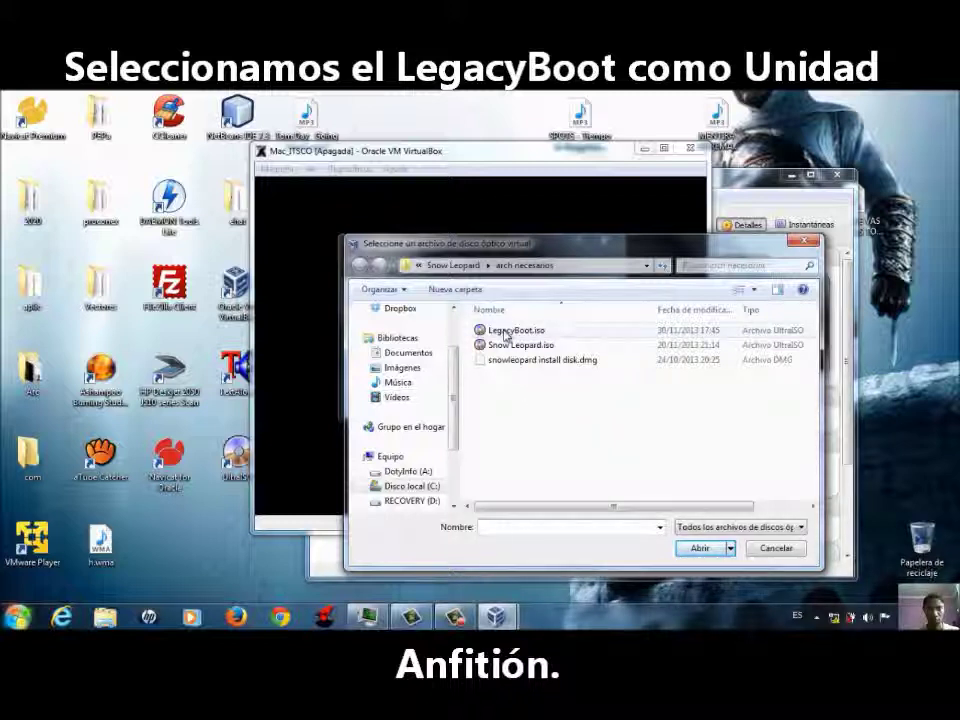
click(525, 341)
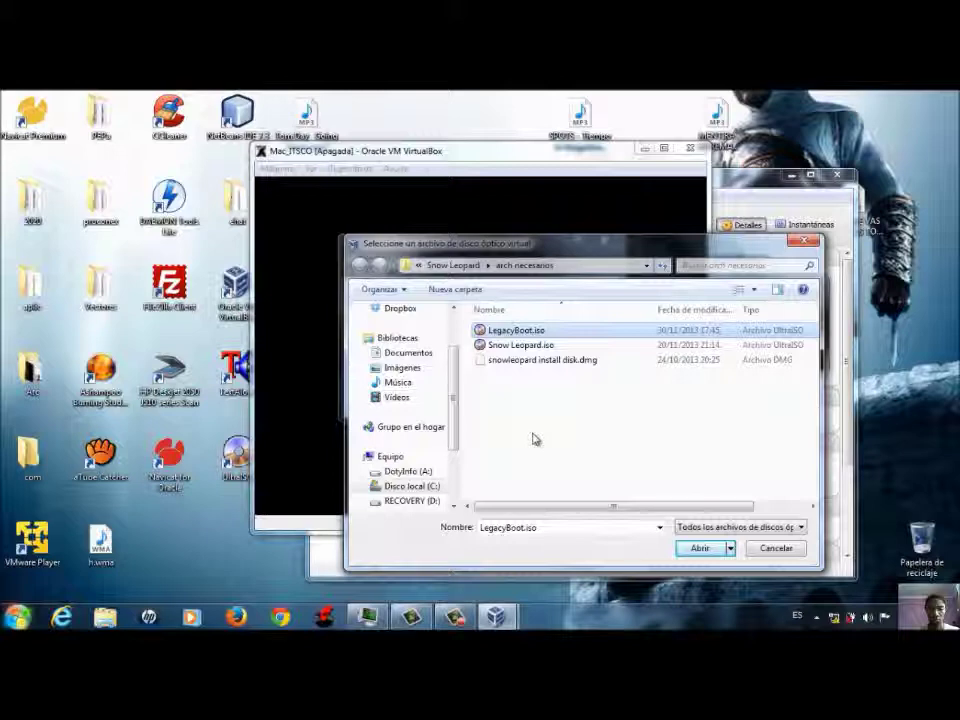
key(Return)
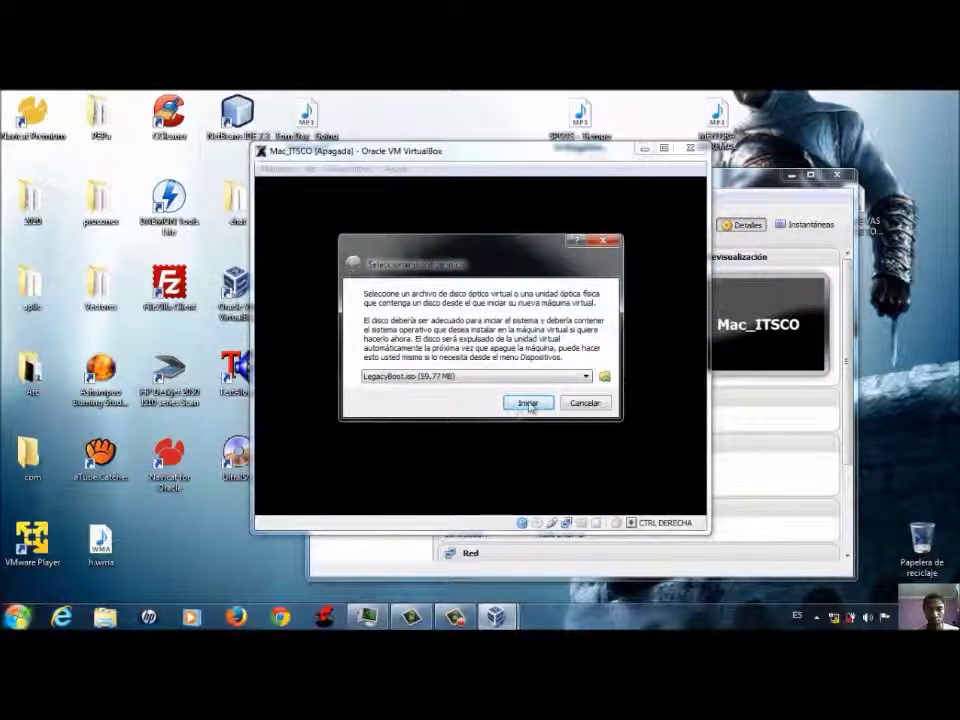
click(527, 403)
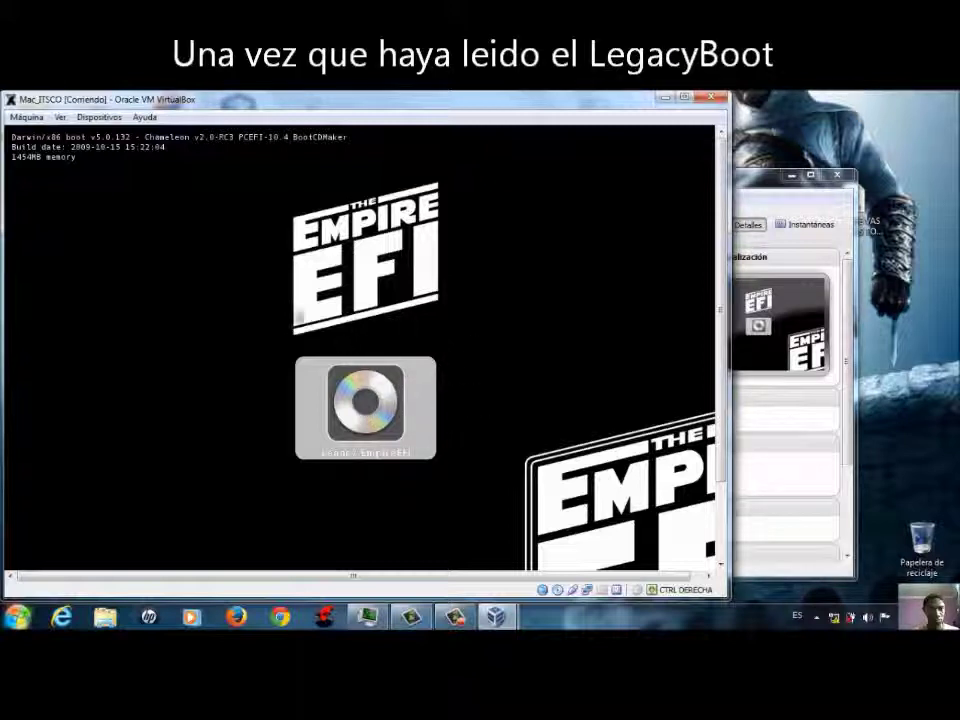
- Load snowleopard install disk.dmg into the machine's virtual CD/DVD drive
click(98, 117)
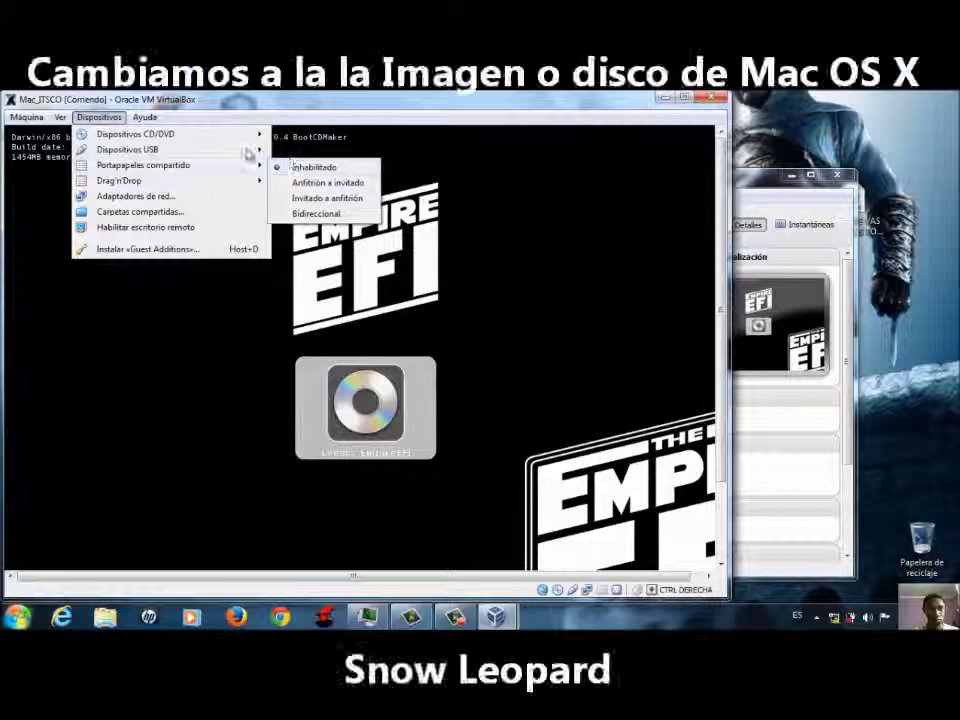
mouse_move(250, 134)
click(306, 137)
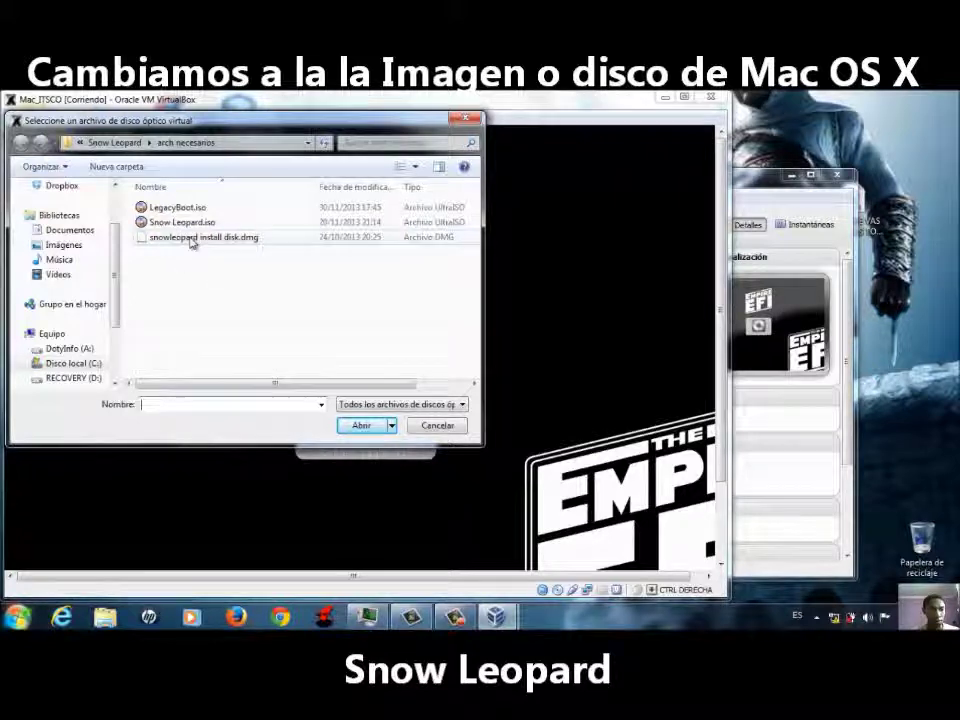
click(190, 238)
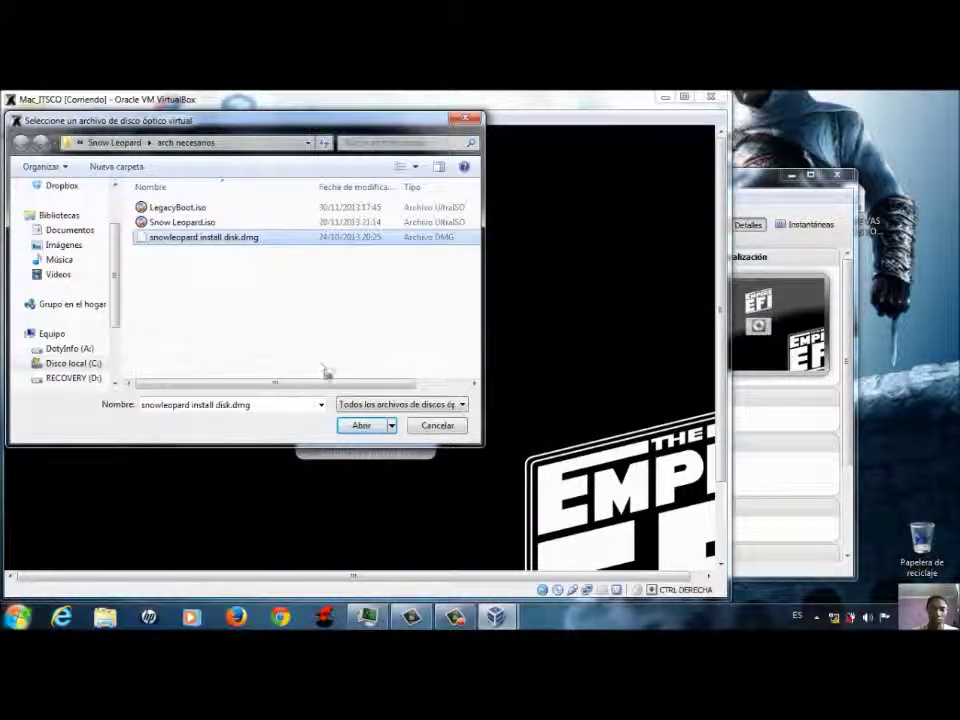
click(361, 426)
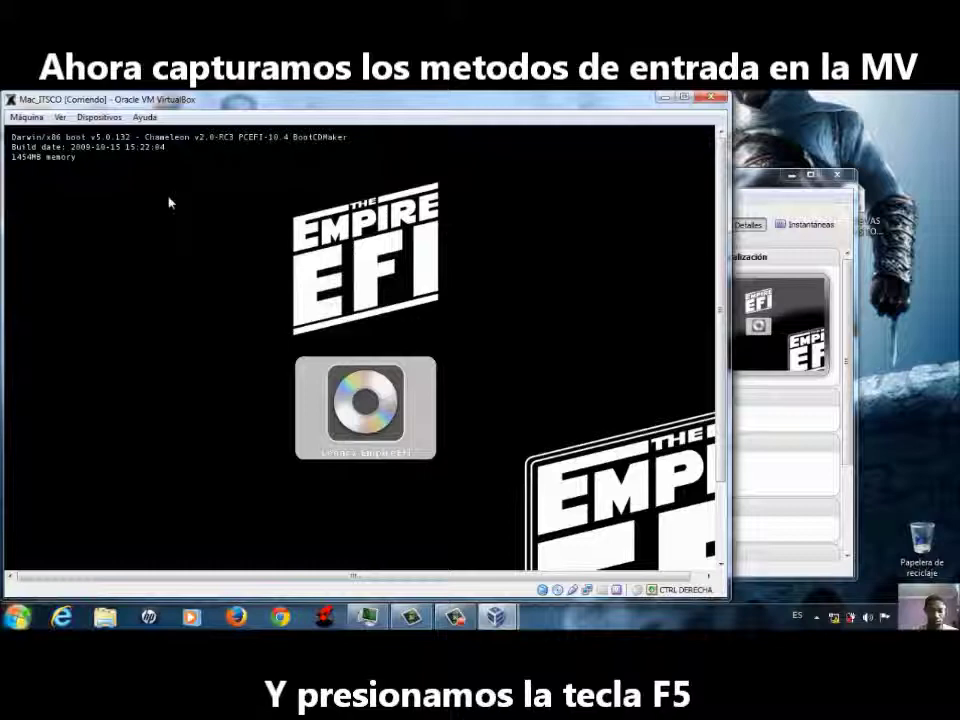
- Switch the running Mac_ITSCO machine to full-screen mode
click(84, 119)
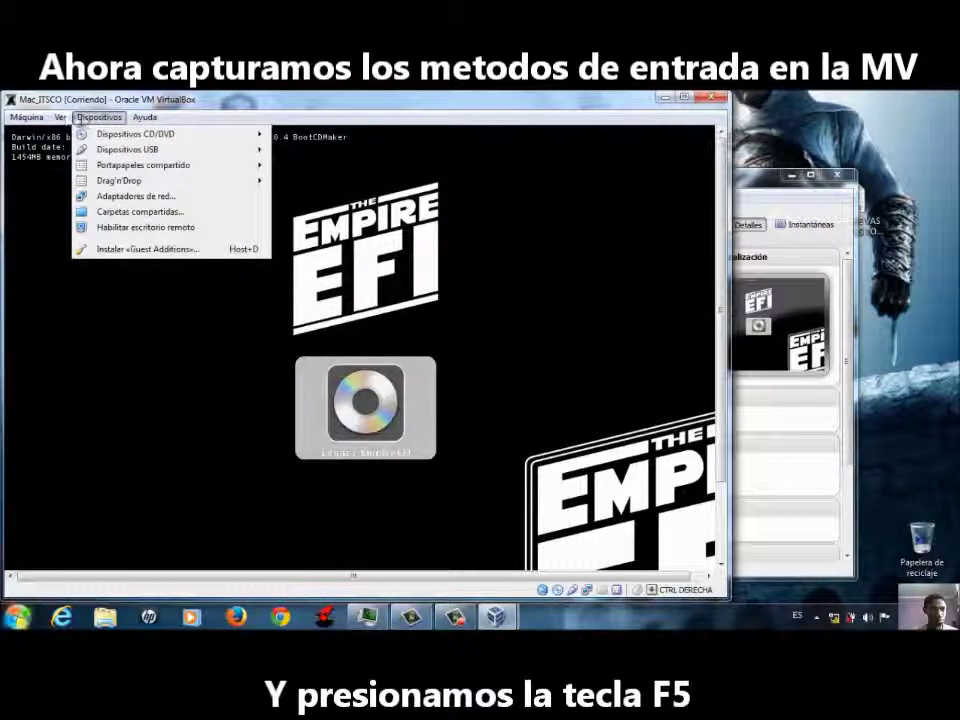
mouse_move(60, 117)
click(100, 133)
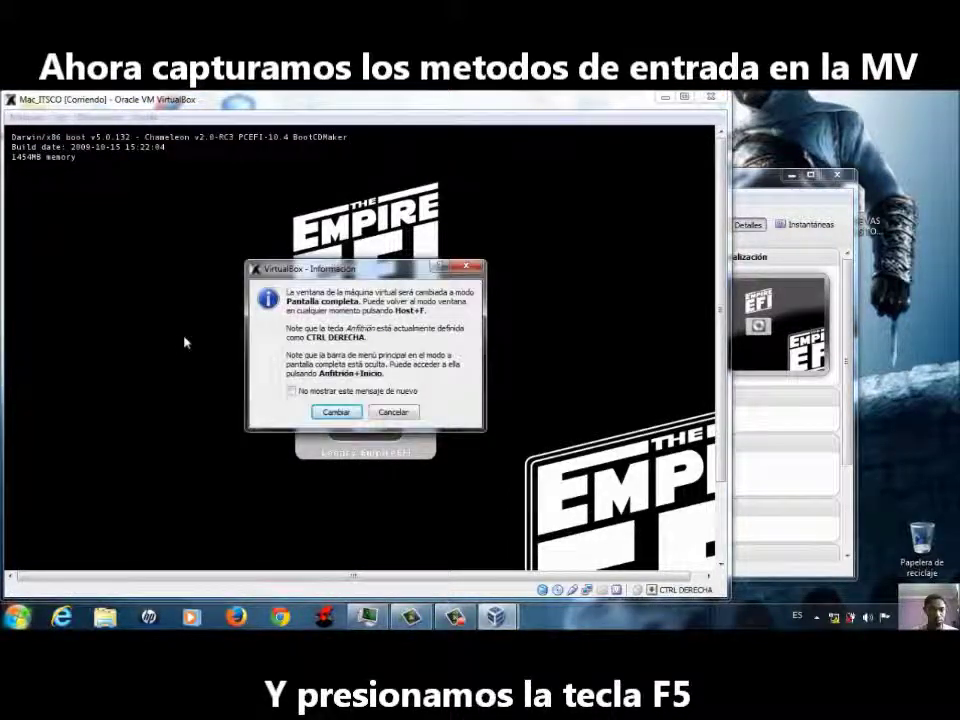
key(Return)
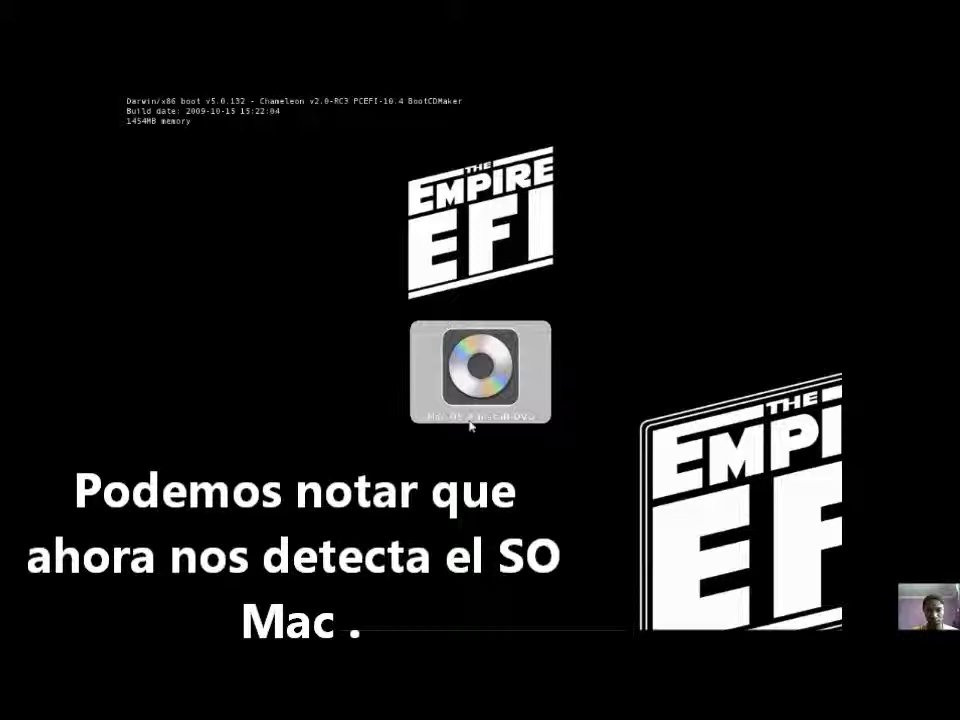
- Boot from the Mac OS X Install DVD, toggling full screen off and back on with Host+F
key(Return)
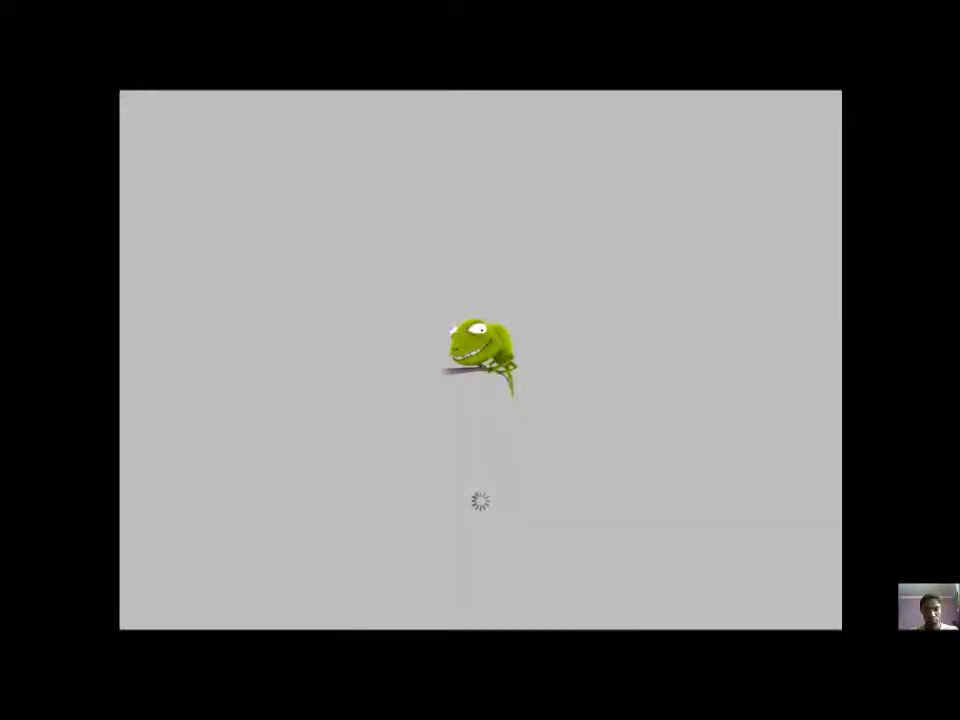
mouse_move(563, 626)
key(Control_R+f)
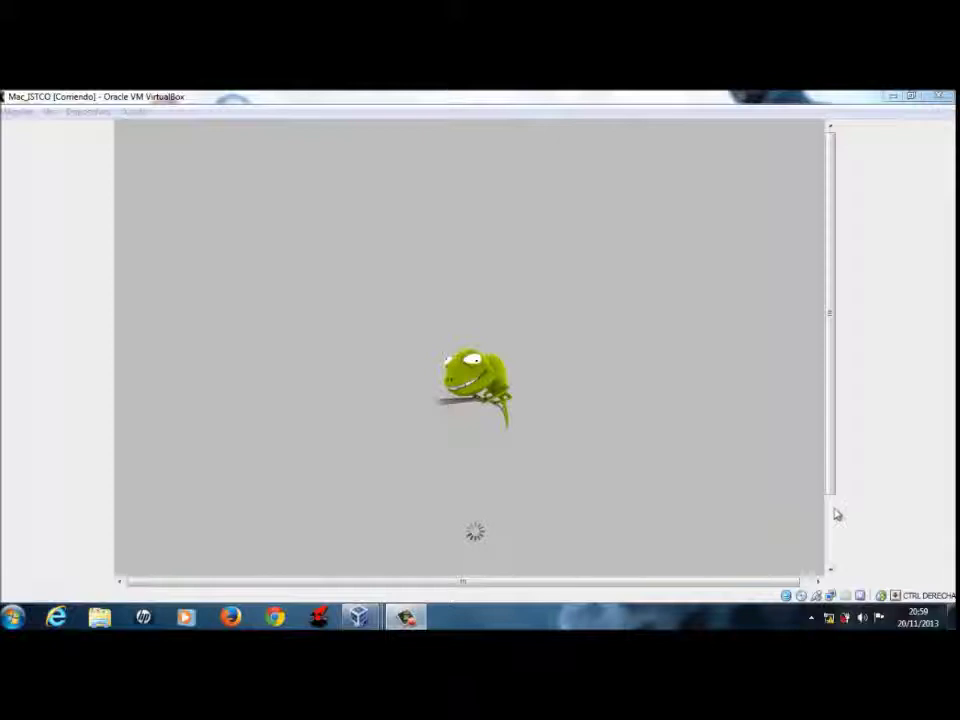
key(Control_R+f)
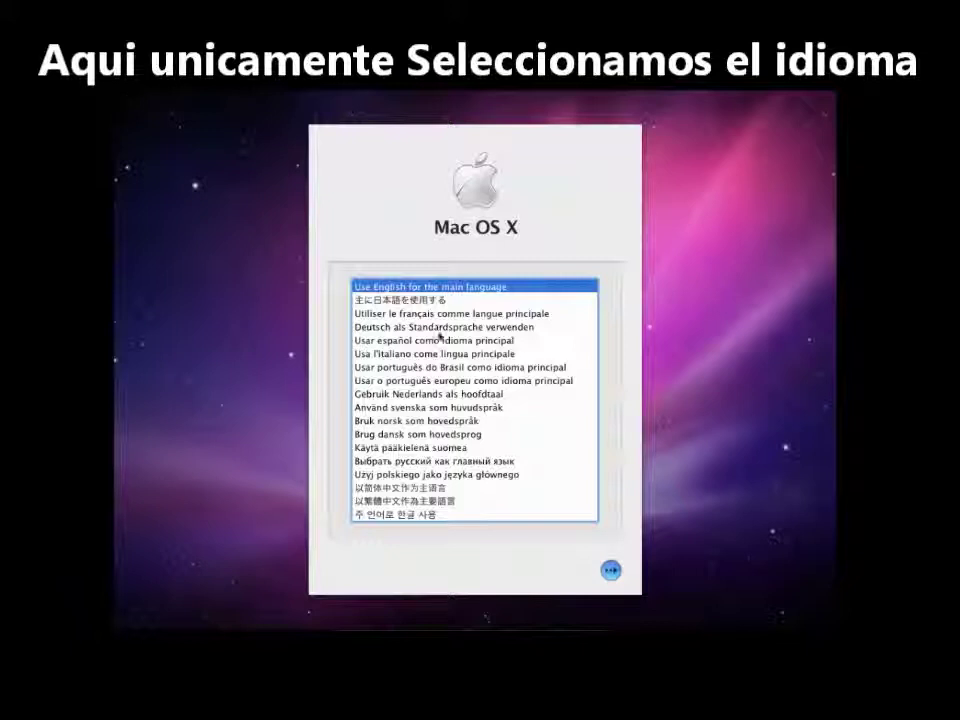
- Choose 'Usar español como idioma principal', continue, and open the Utilidades menu
click(462, 344)
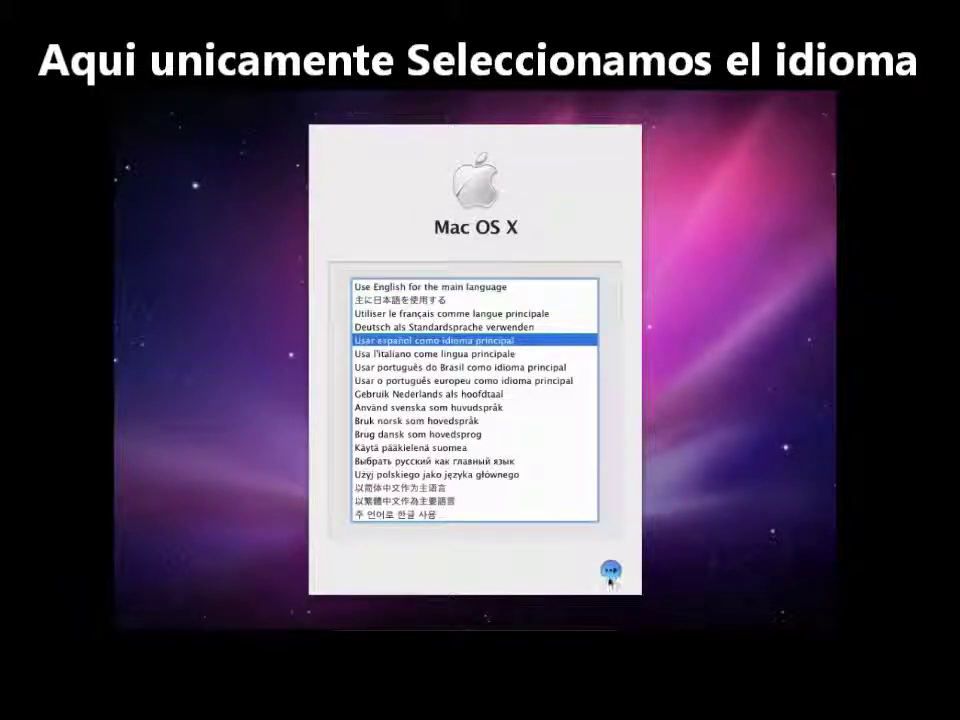
click(611, 571)
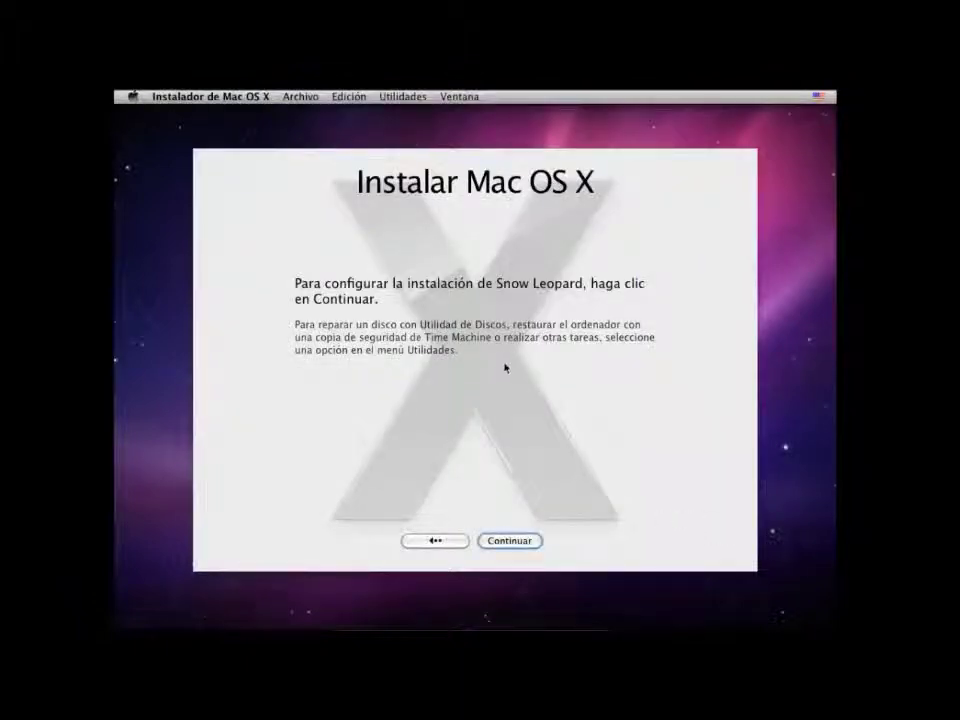
click(400, 98)
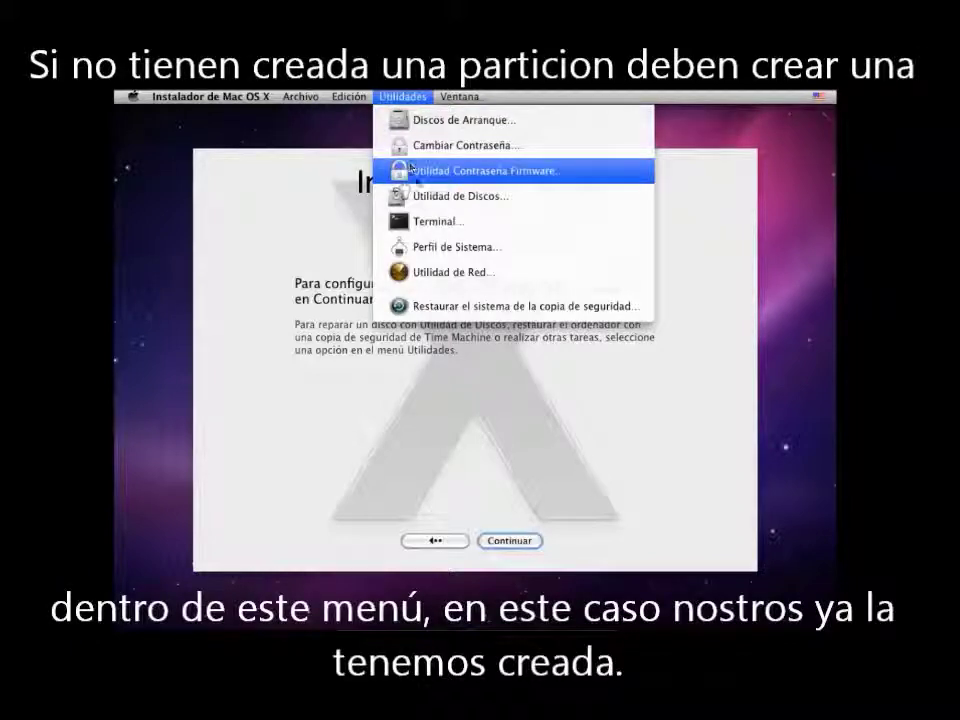
- Check the VBOX HARDDISK and SO Mac entries in Utilidad de Discos, then close it
click(425, 198)
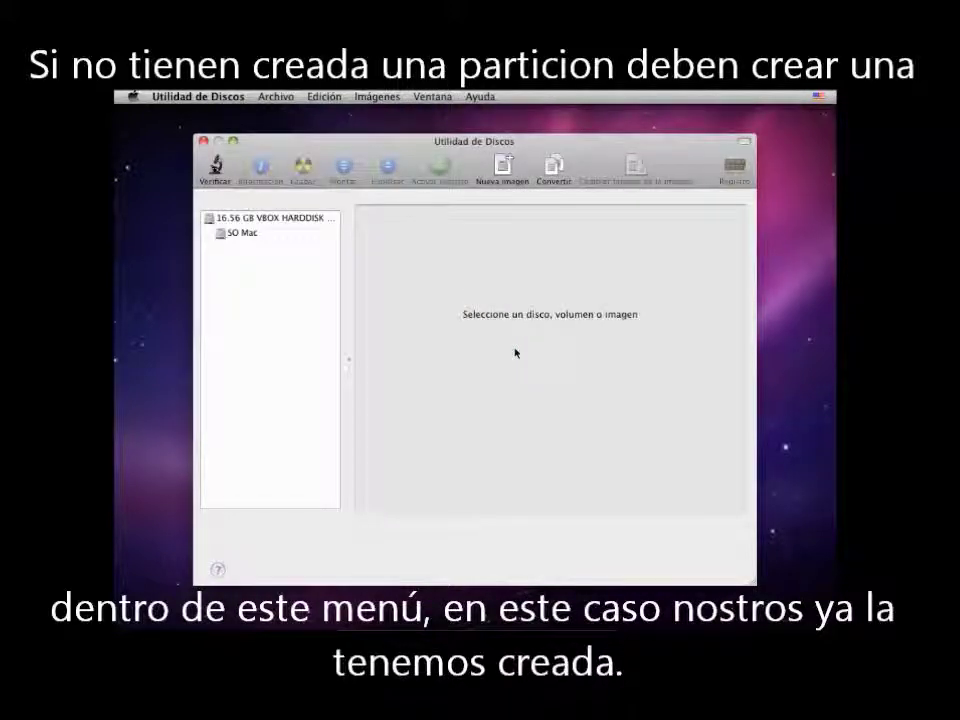
click(255, 222)
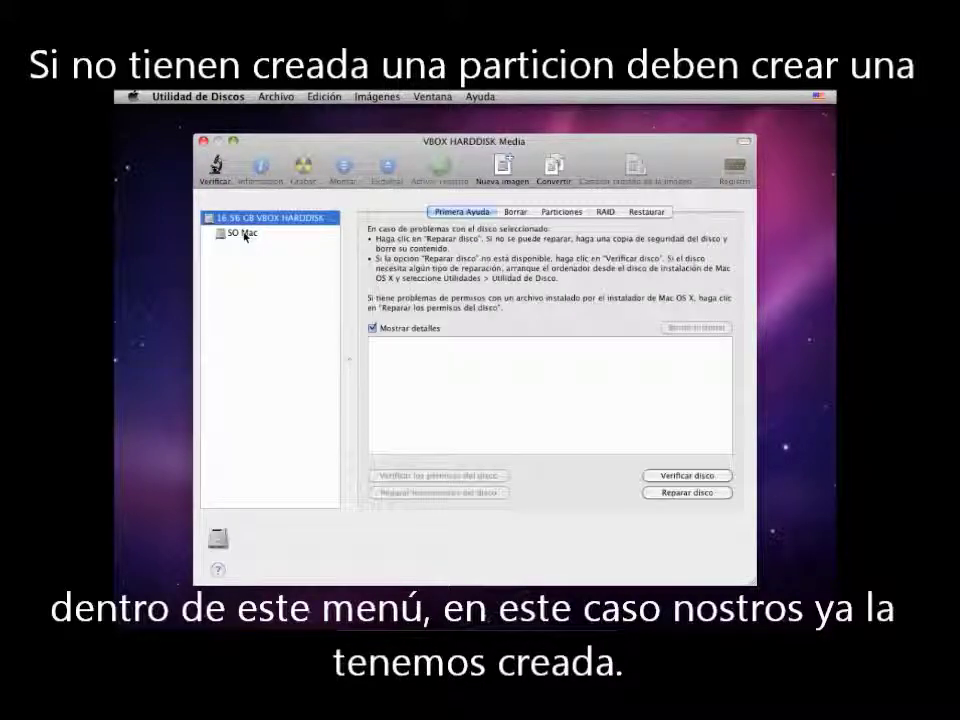
click(243, 233)
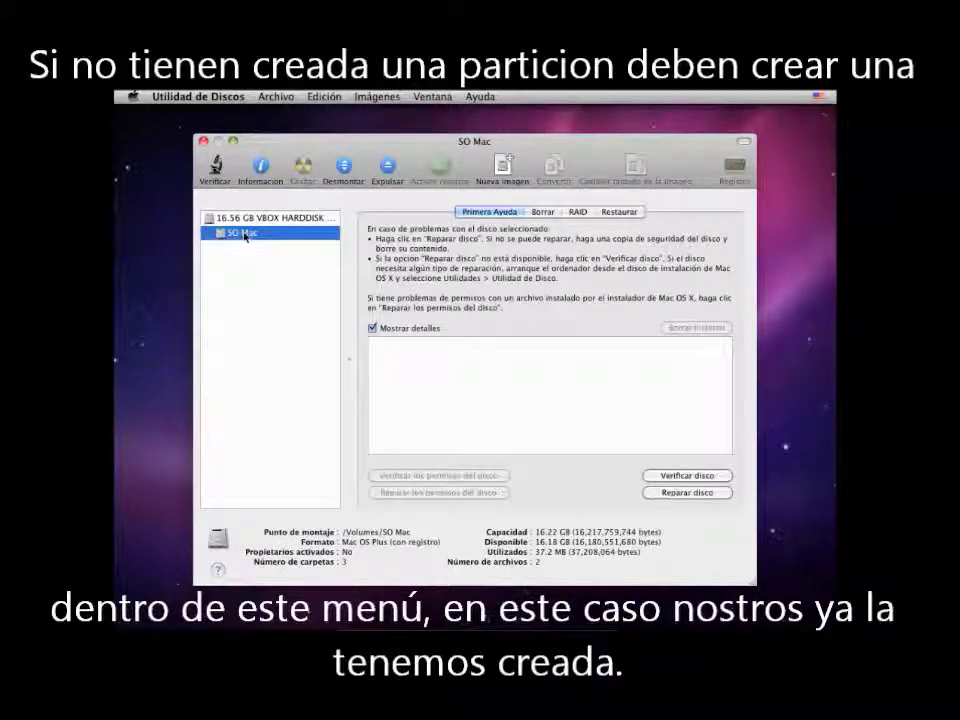
click(245, 219)
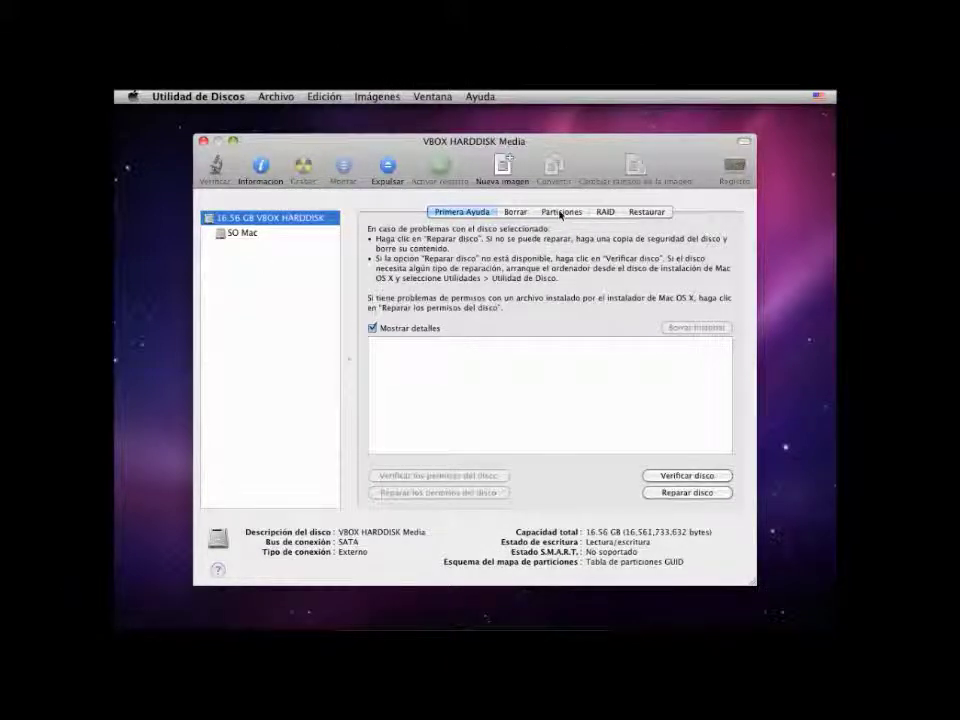
click(241, 235)
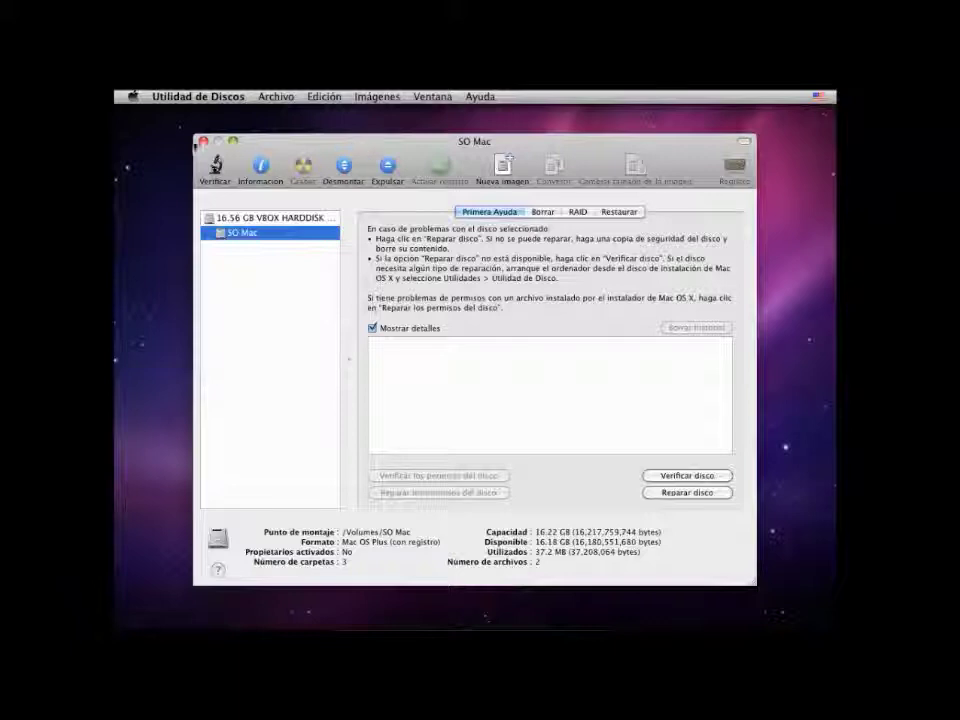
click(203, 141)
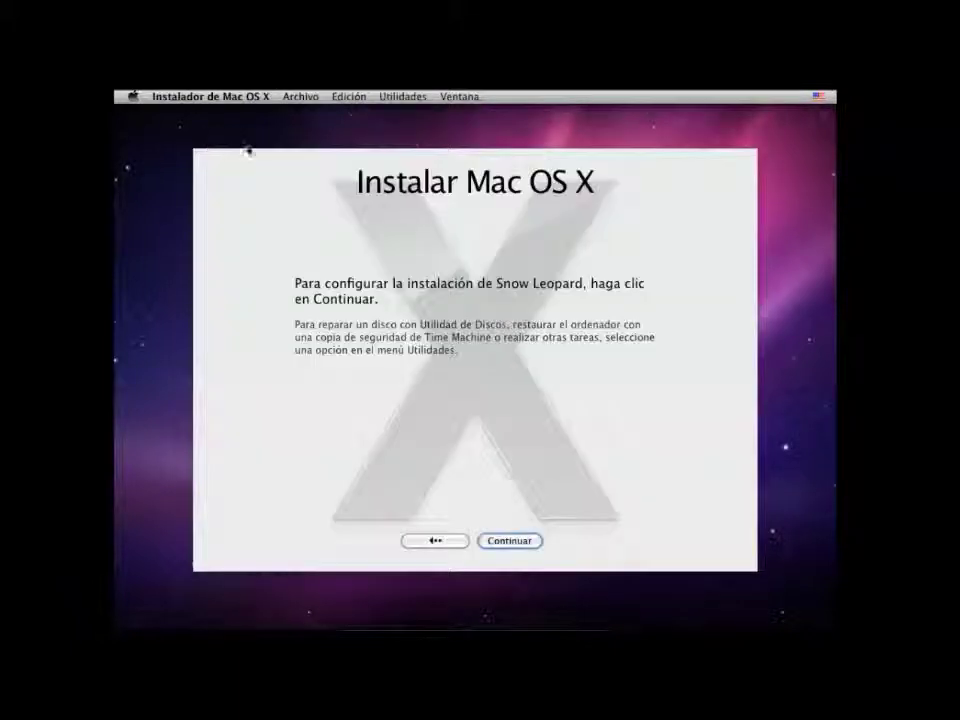
- Accept the licence, pick SO Mac as destination, and install Mac OS X
click(521, 546)
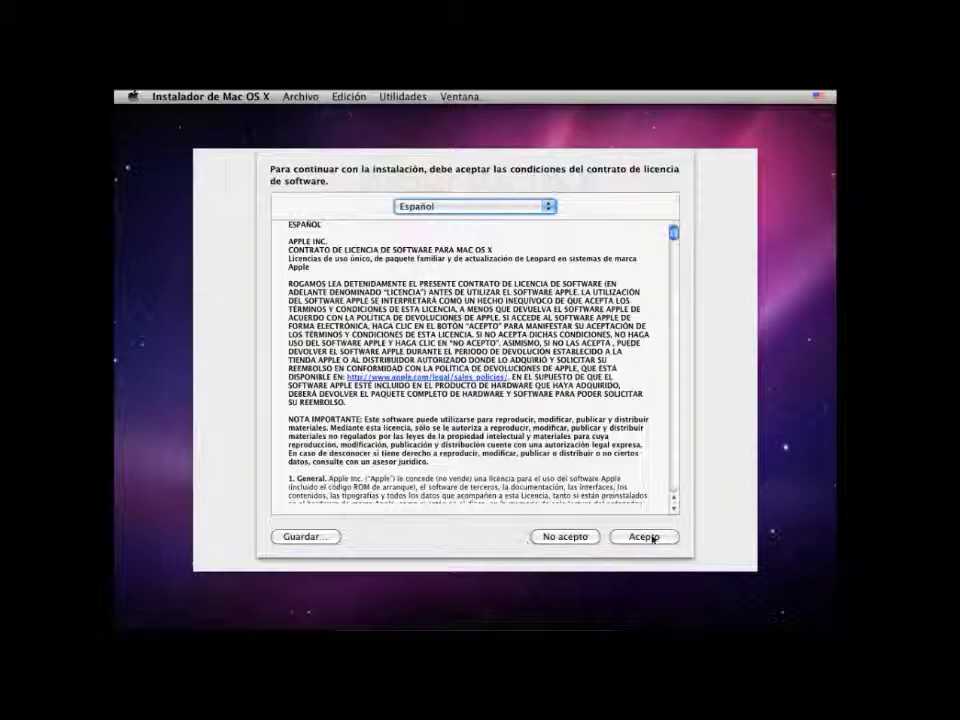
click(643, 537)
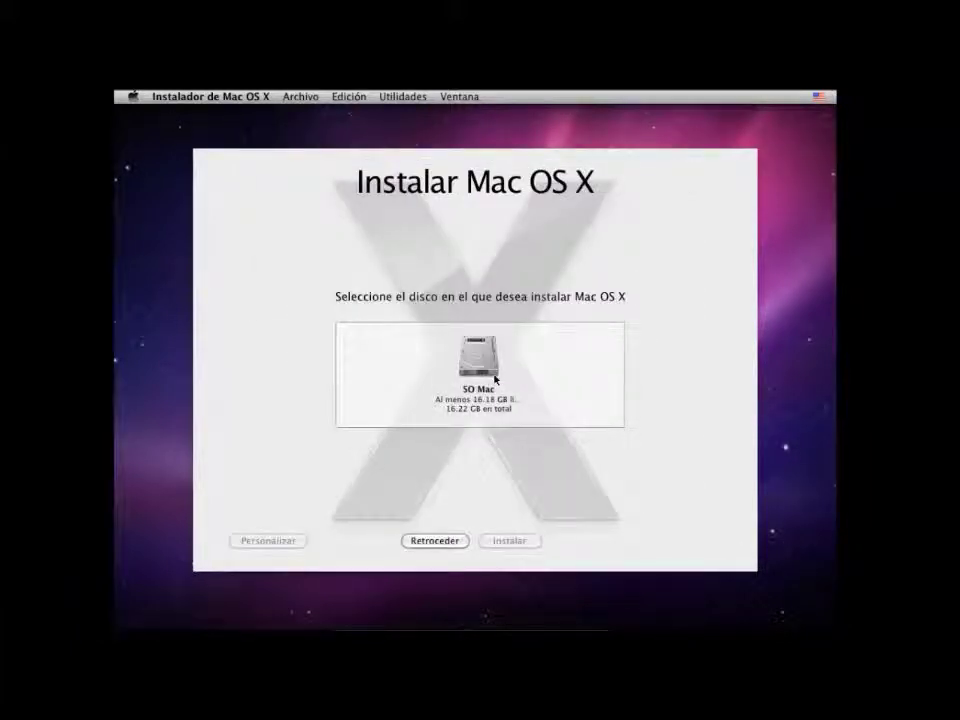
click(494, 378)
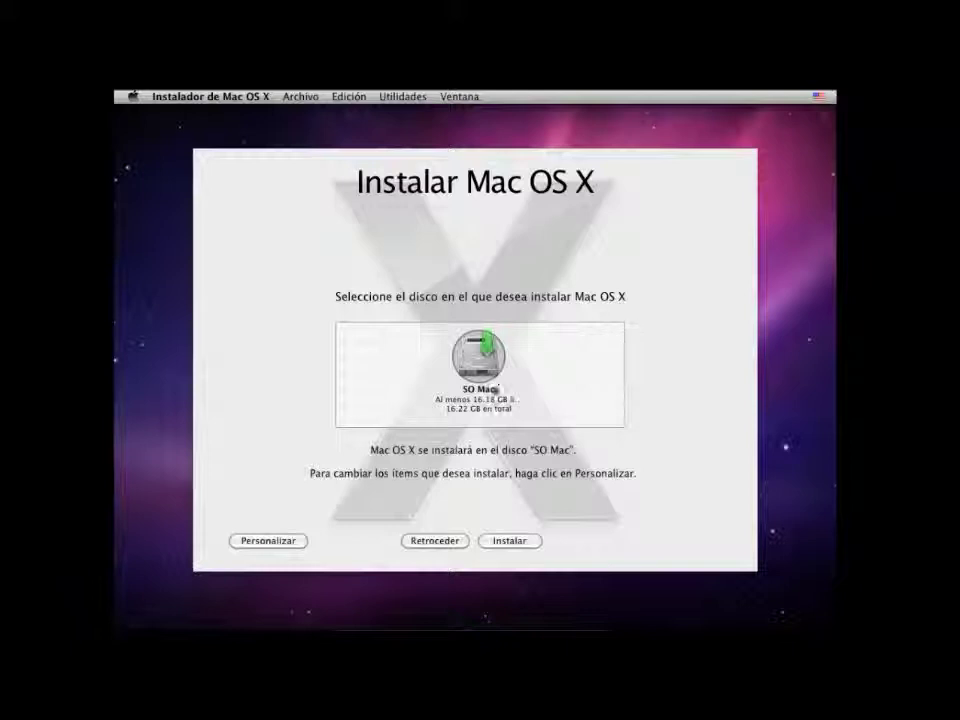
click(513, 545)
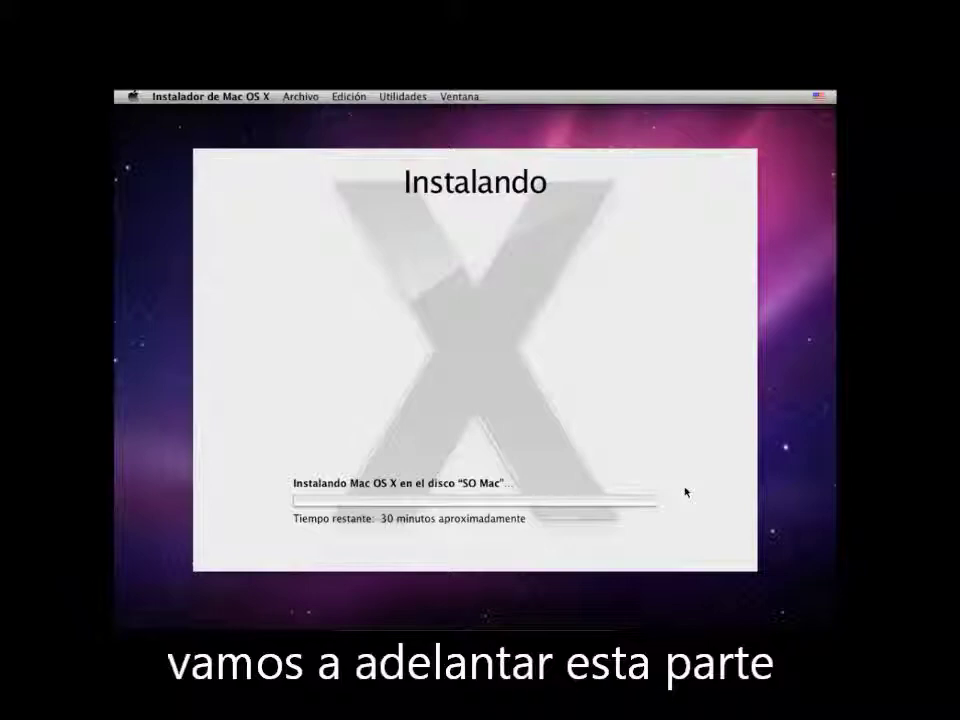
key(ctrl+f)
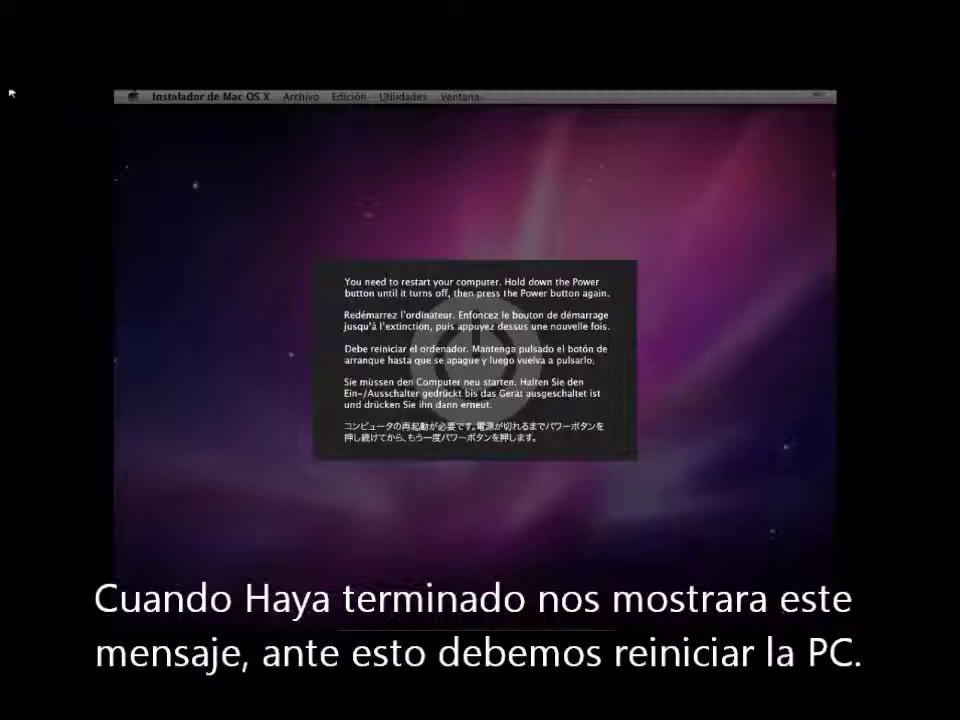
- Leave full screen and reset the machine via Máquina > Reiniciar, confirming the prompt
key(ctrl+f)
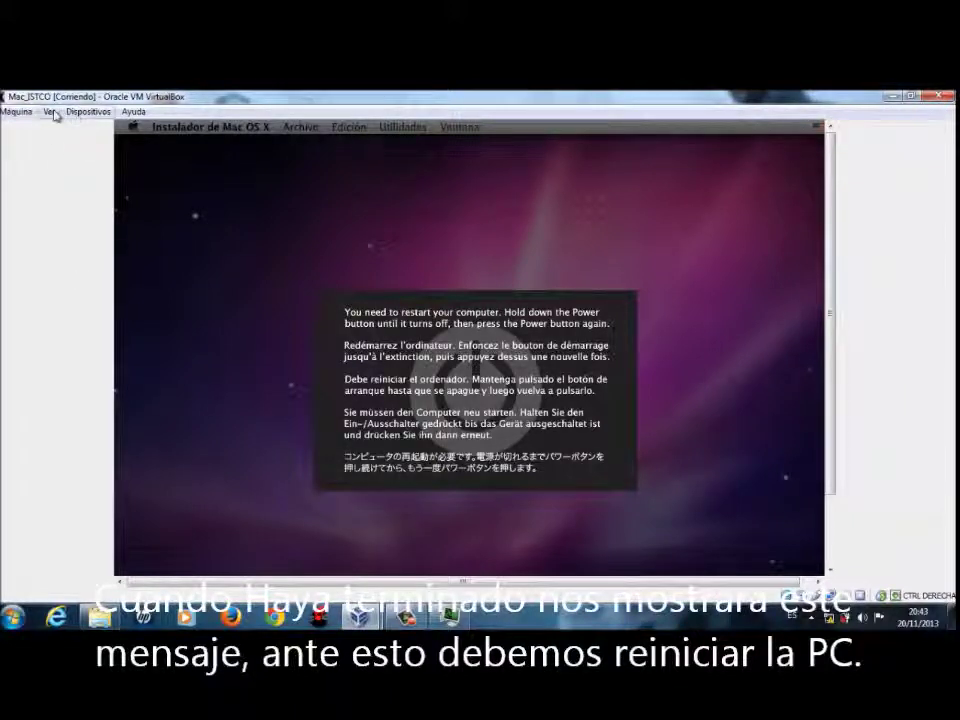
click(84, 112)
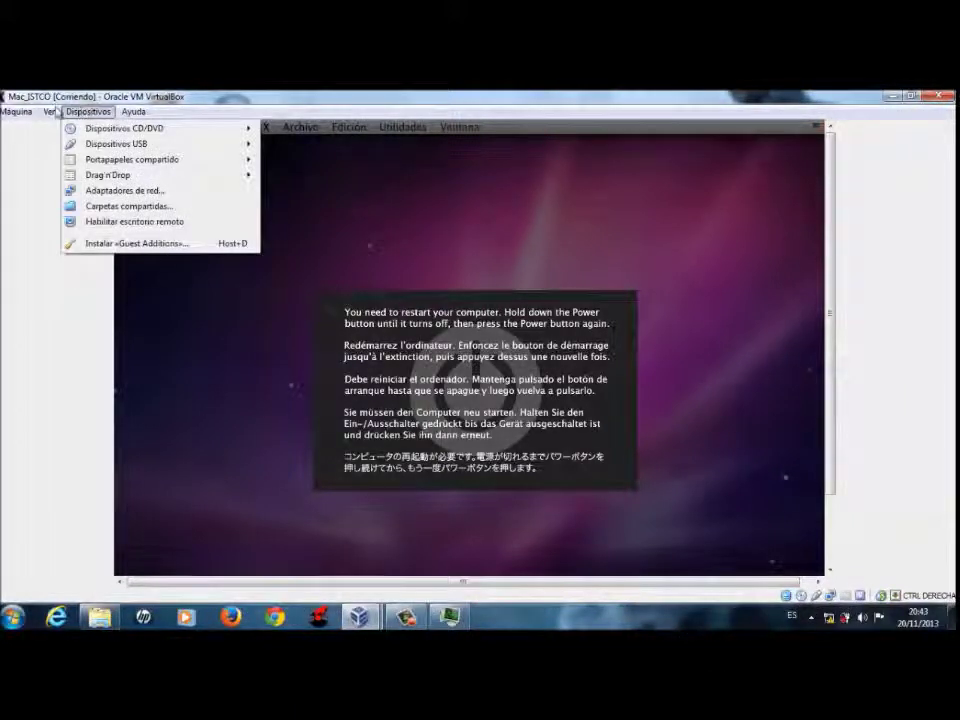
mouse_move(16, 112)
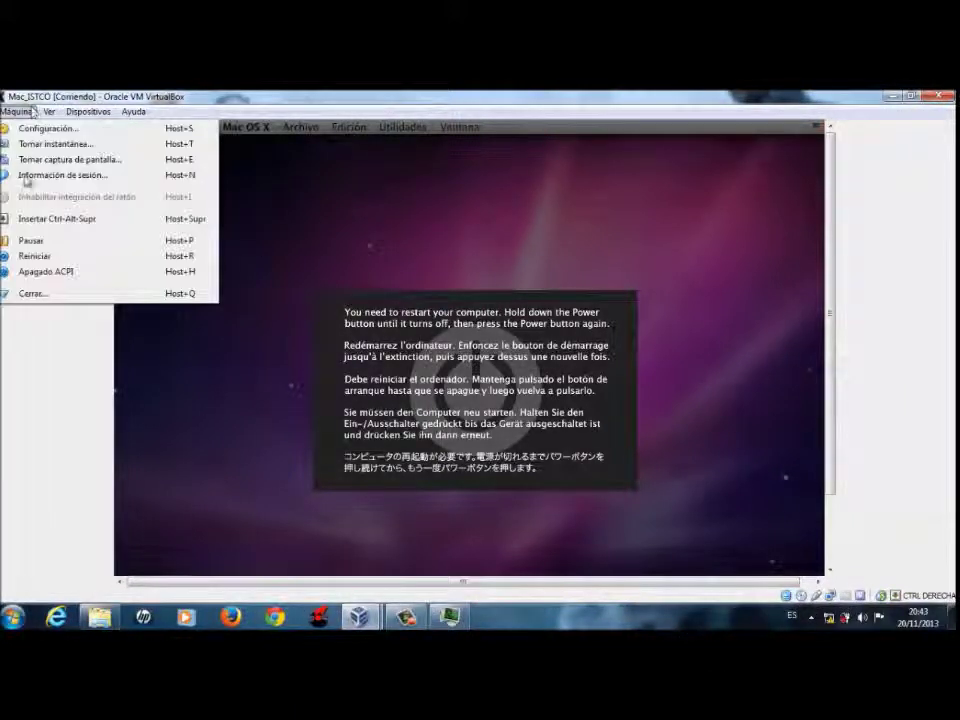
click(35, 256)
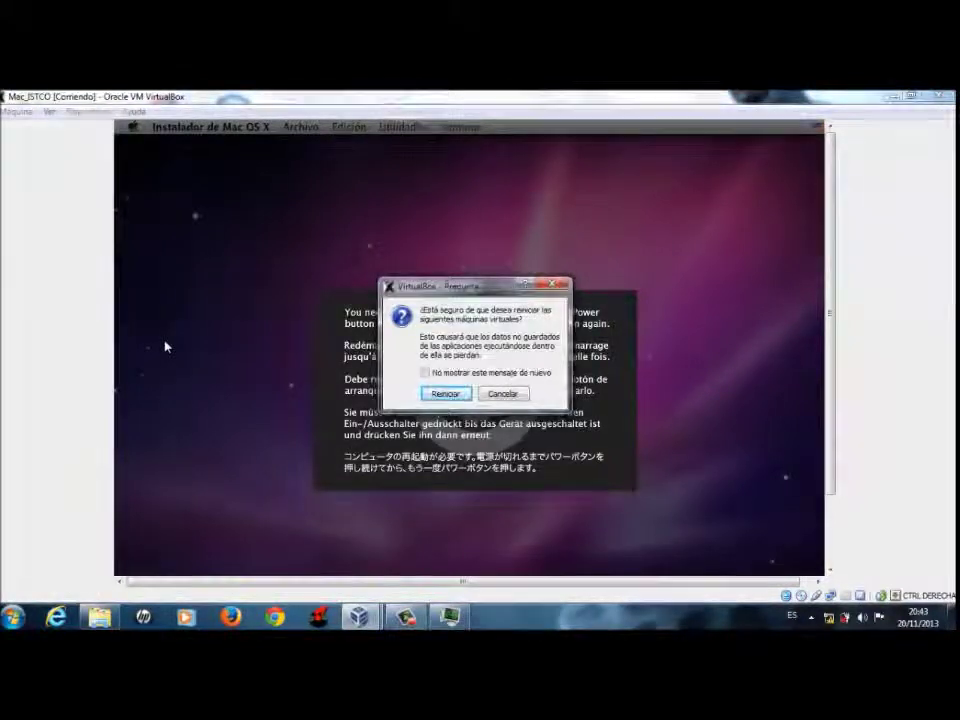
key(Return)
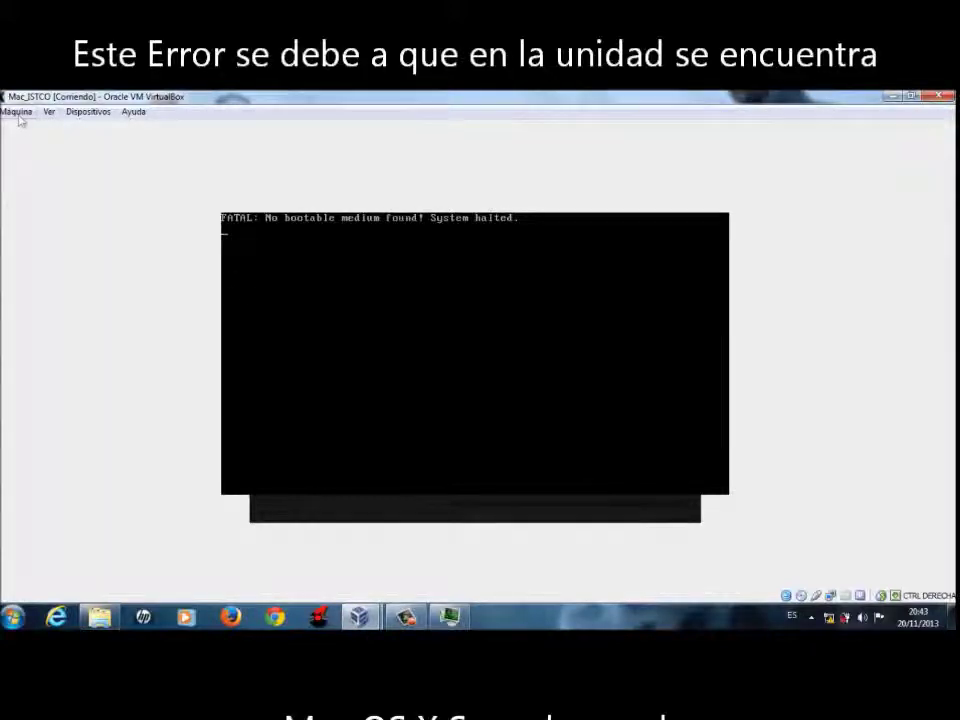
- Load LegacyBoot.iso into the virtual CD/DVD drive
click(88, 111)
mouse_move(176, 129)
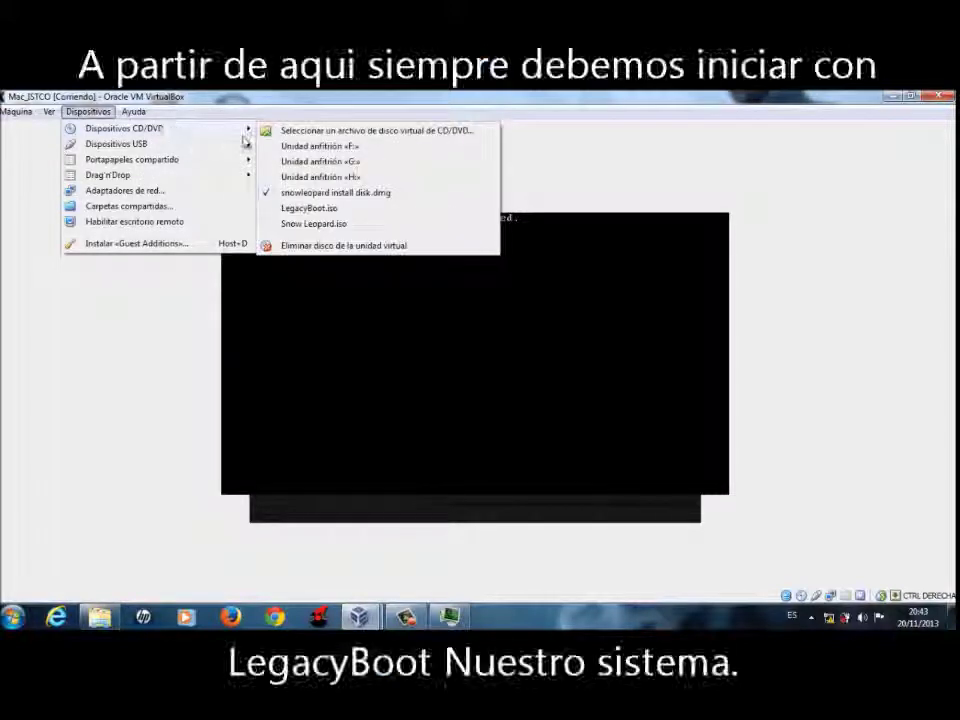
click(281, 131)
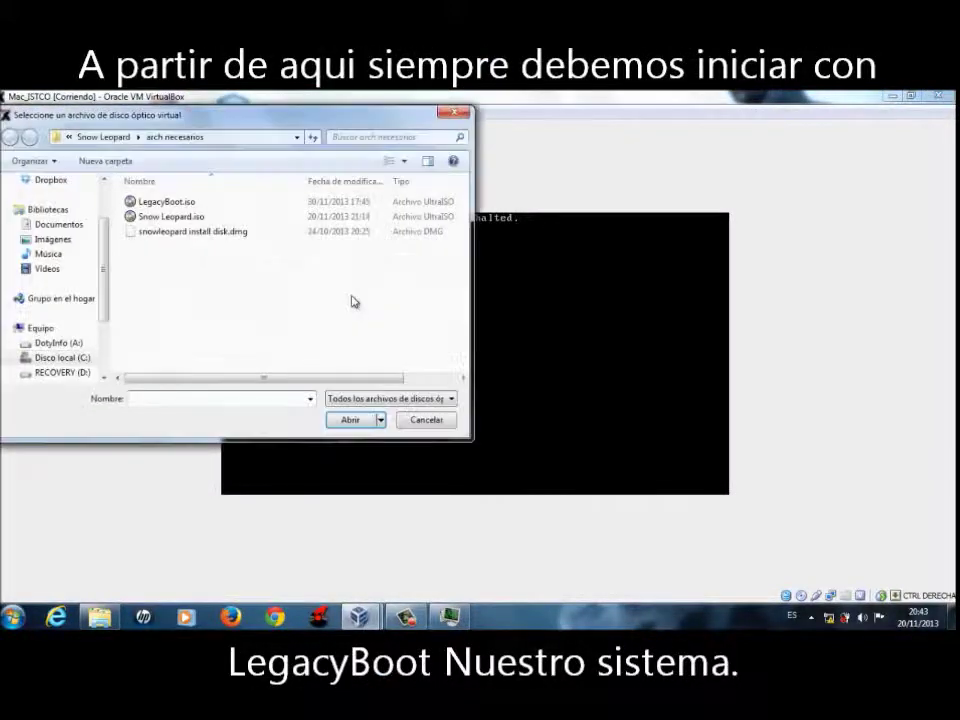
click(140, 202)
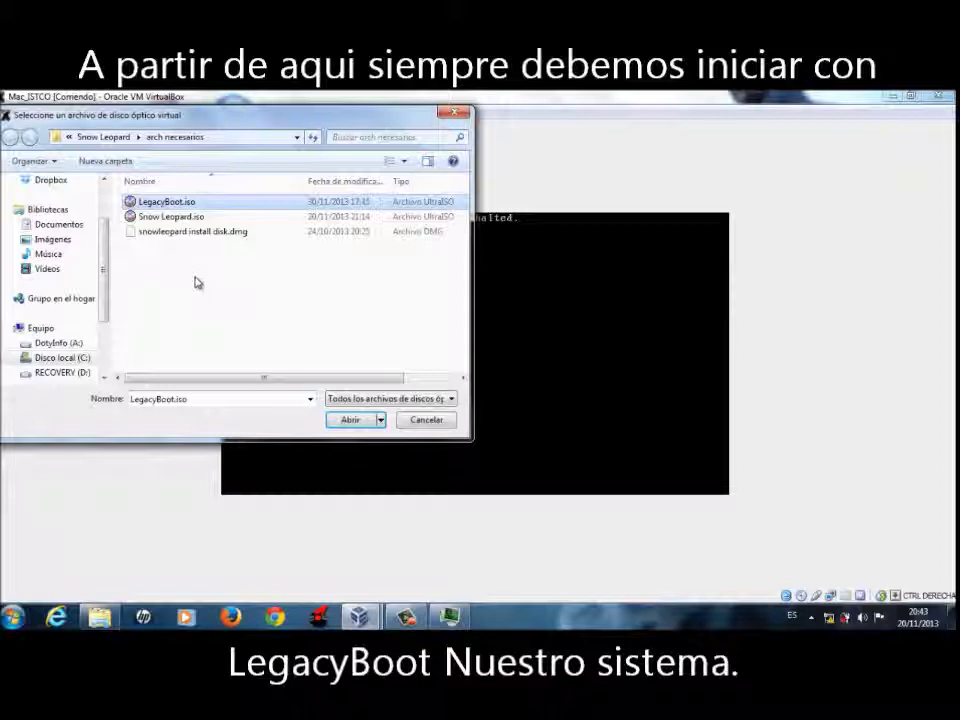
key(Return)
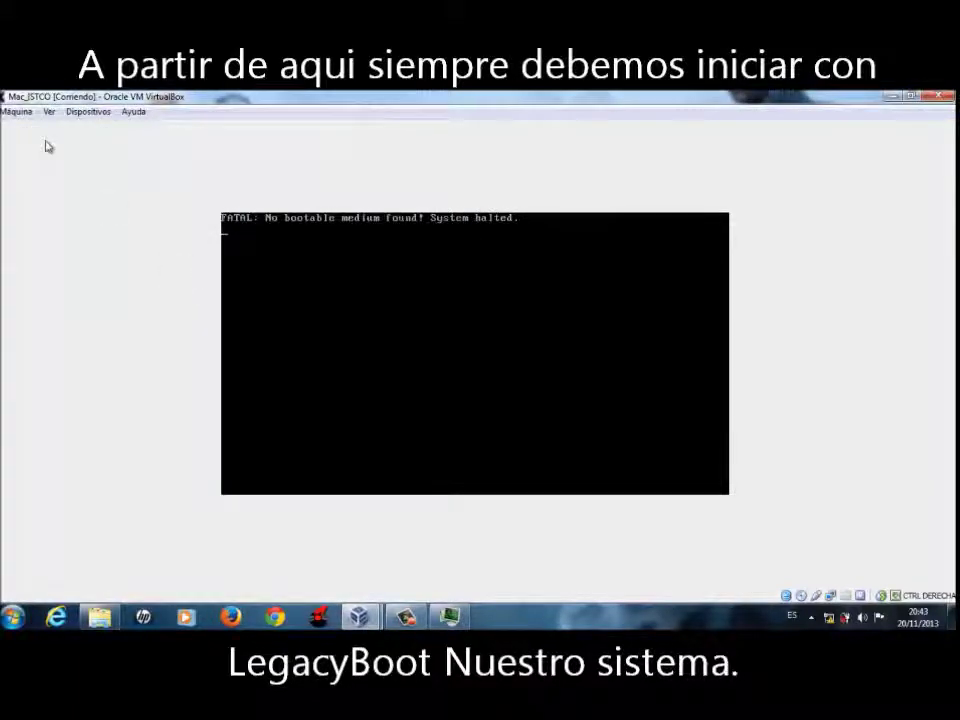
- Restart the Mac_ITSCO virtual machine and confirm the reset
click(16, 112)
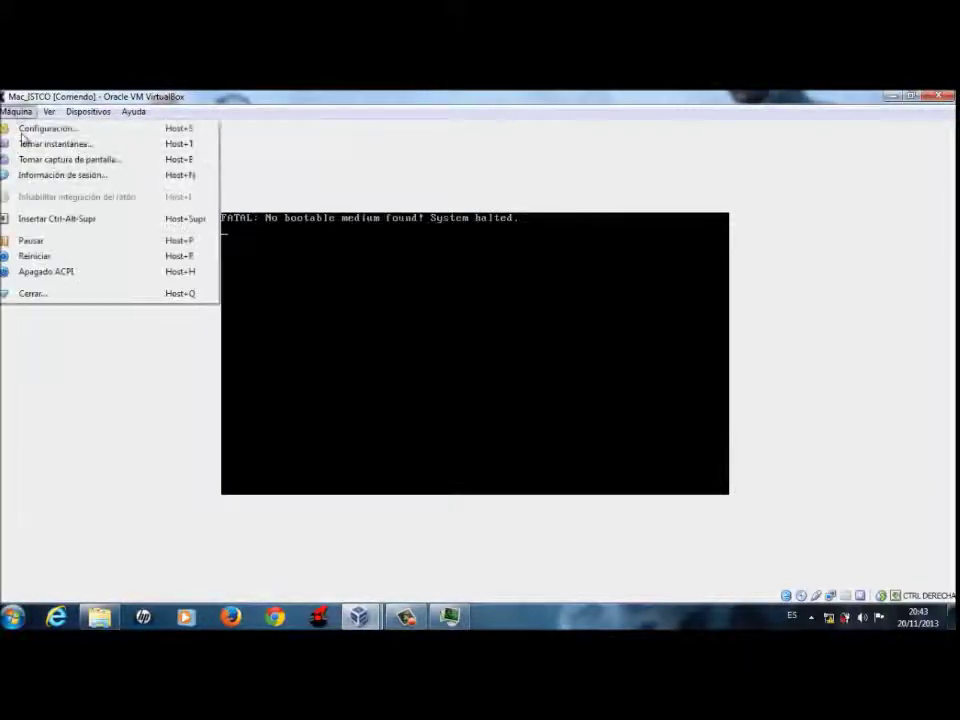
click(40, 256)
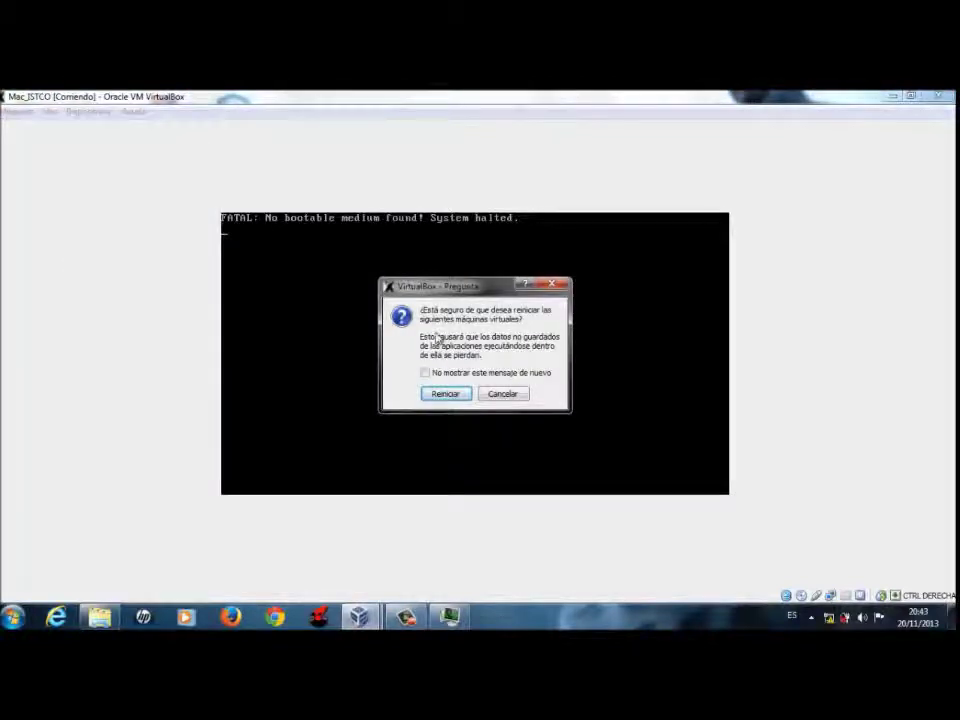
click(455, 395)
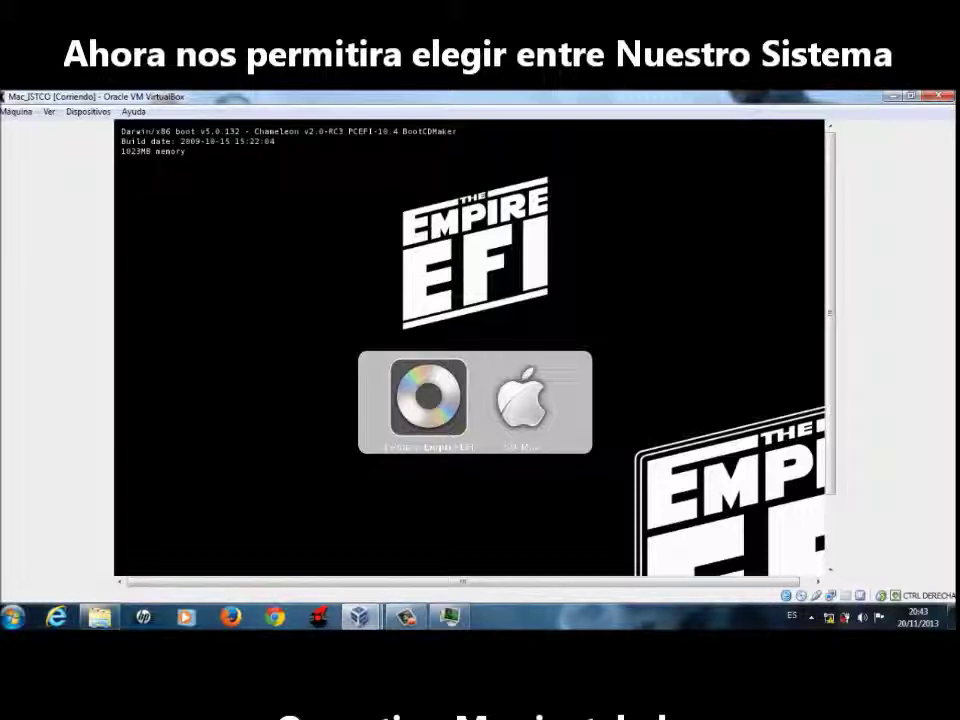
- Go full screen and boot Mac_ITSCO from the SO Mac entry in Empire EFI
key(ctrl+f)
click(444, 409)
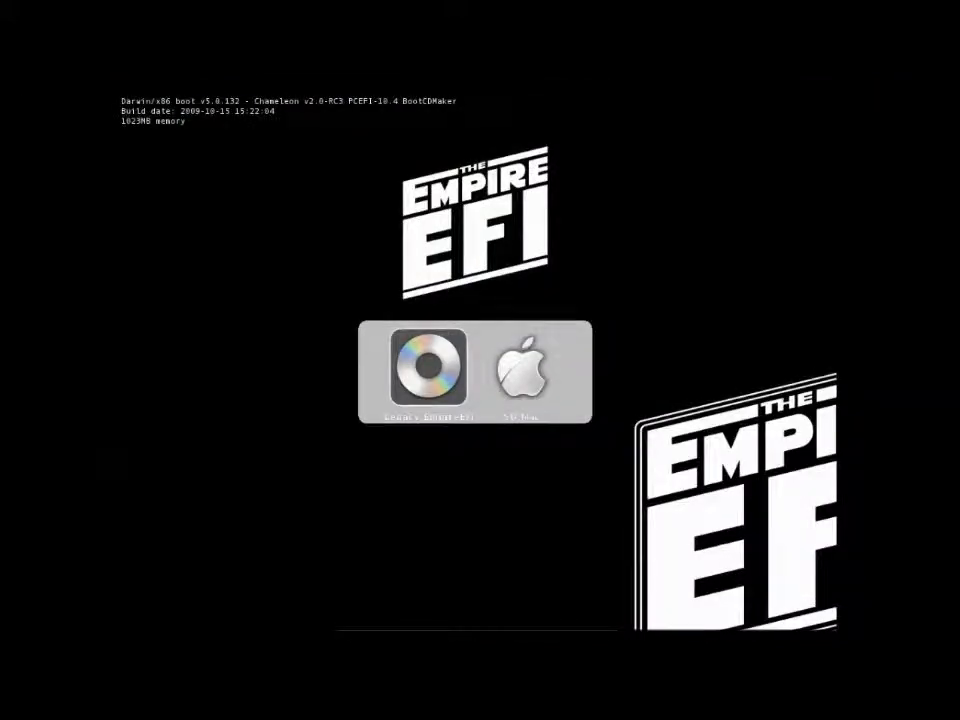
key(Right)
key(Left)
key(Right)
key(Left)
key(Right)
key(Return)
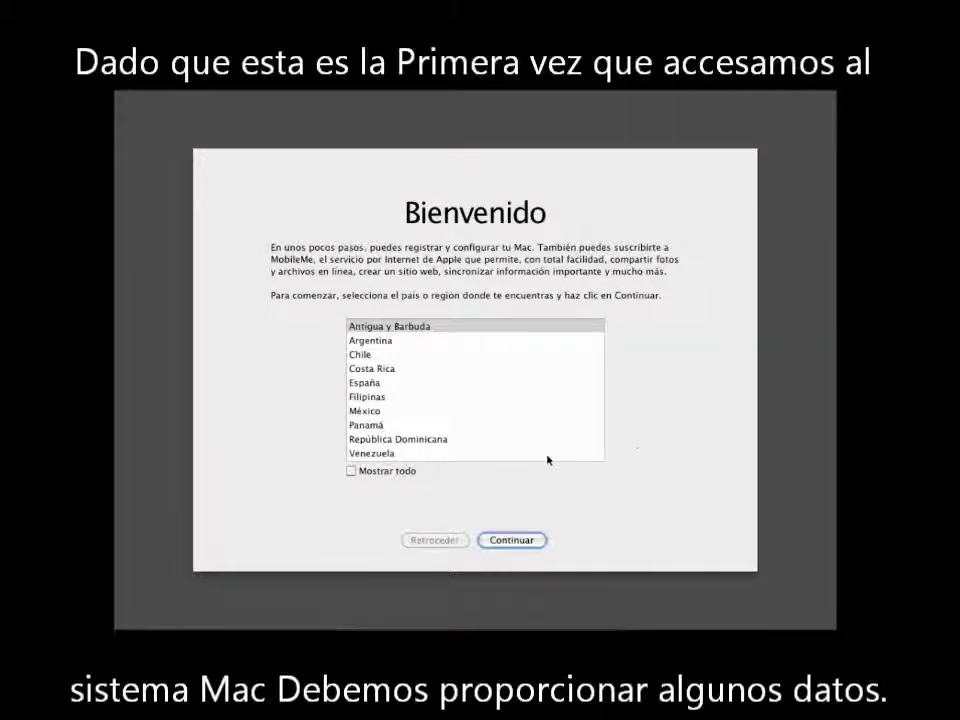
- Choose Ecuador from the full country list and continue
click(351, 471)
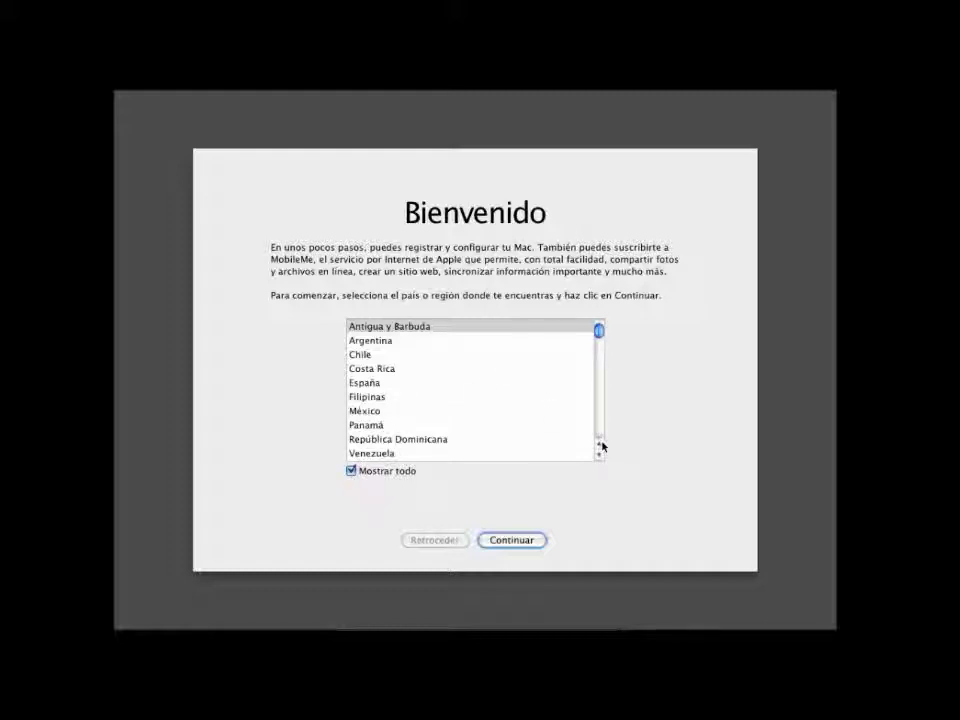
drag(599, 457, 600, 456)
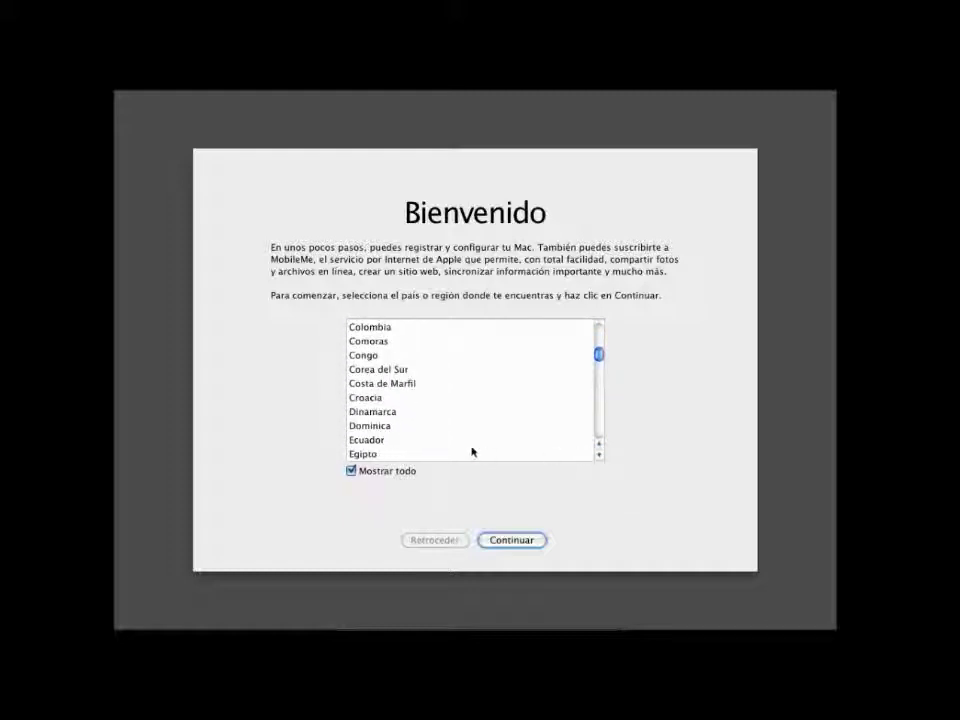
click(369, 440)
click(534, 545)
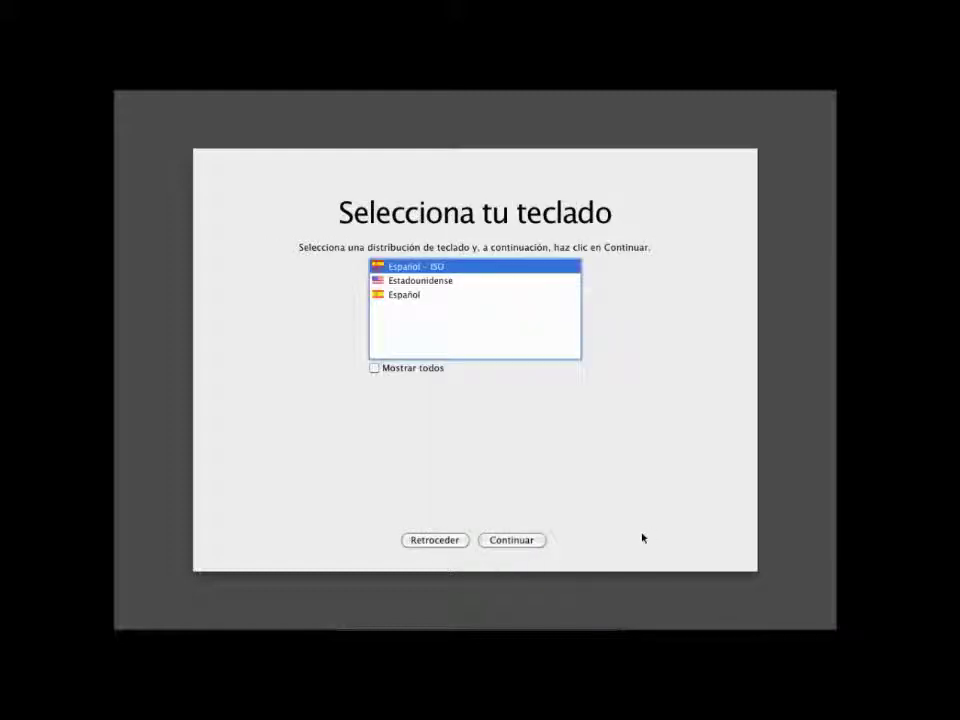
- Accept the keyboard layout and skip the migration, internet connection and Apple ID pages
click(518, 546)
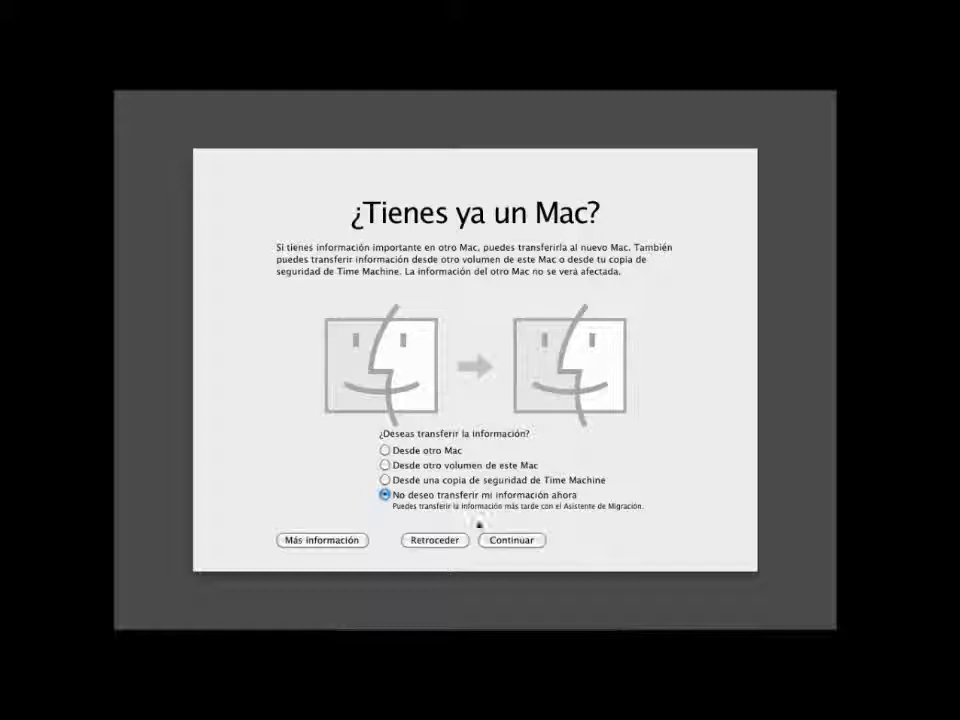
click(513, 540)
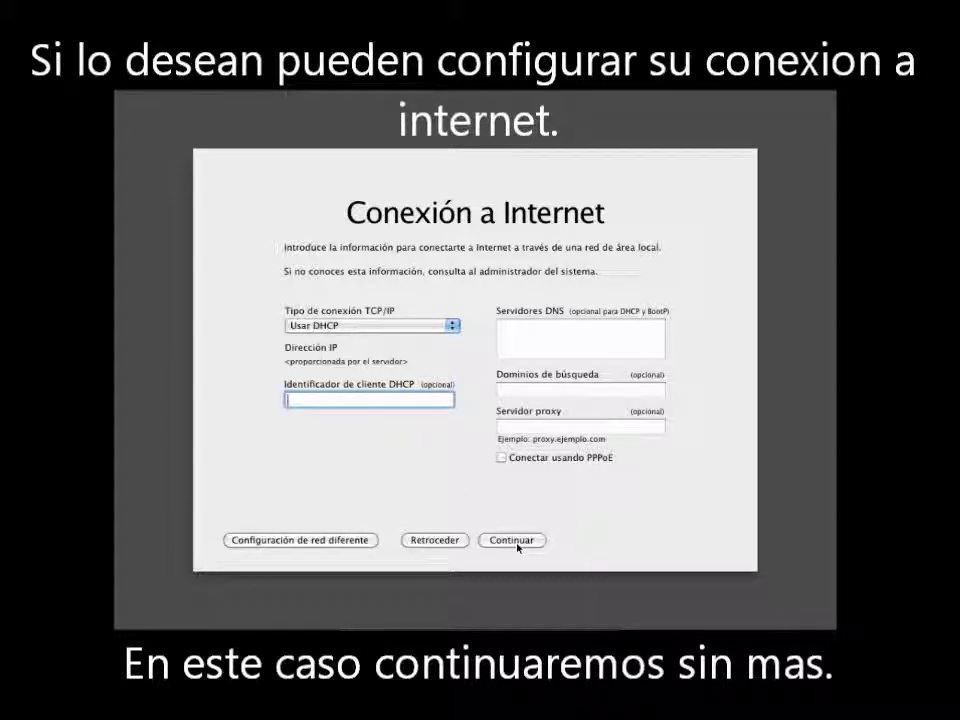
click(520, 545)
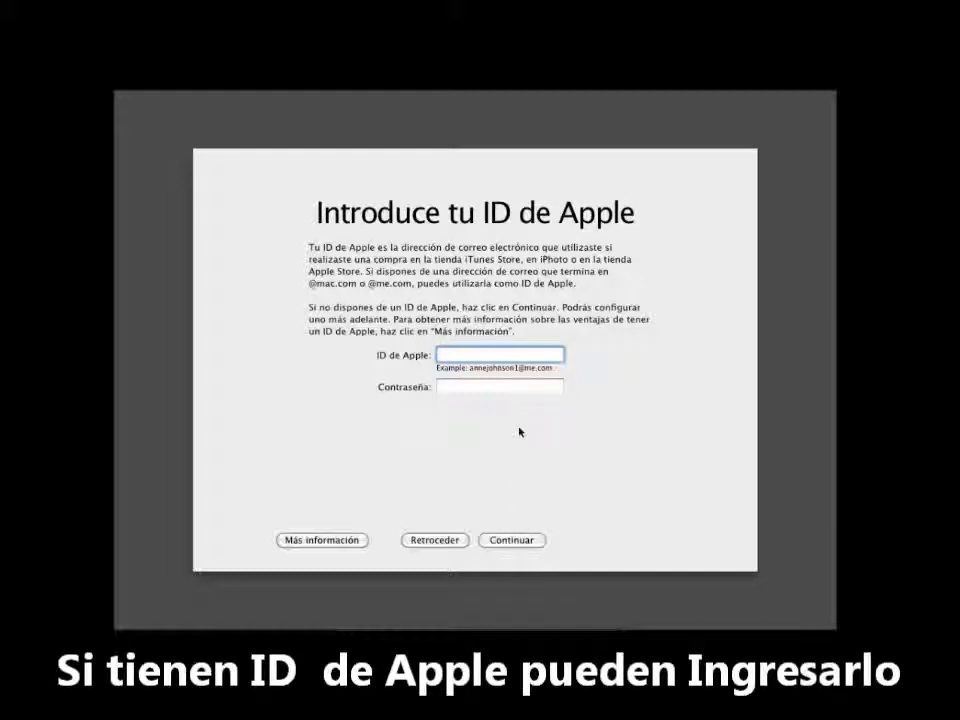
click(512, 540)
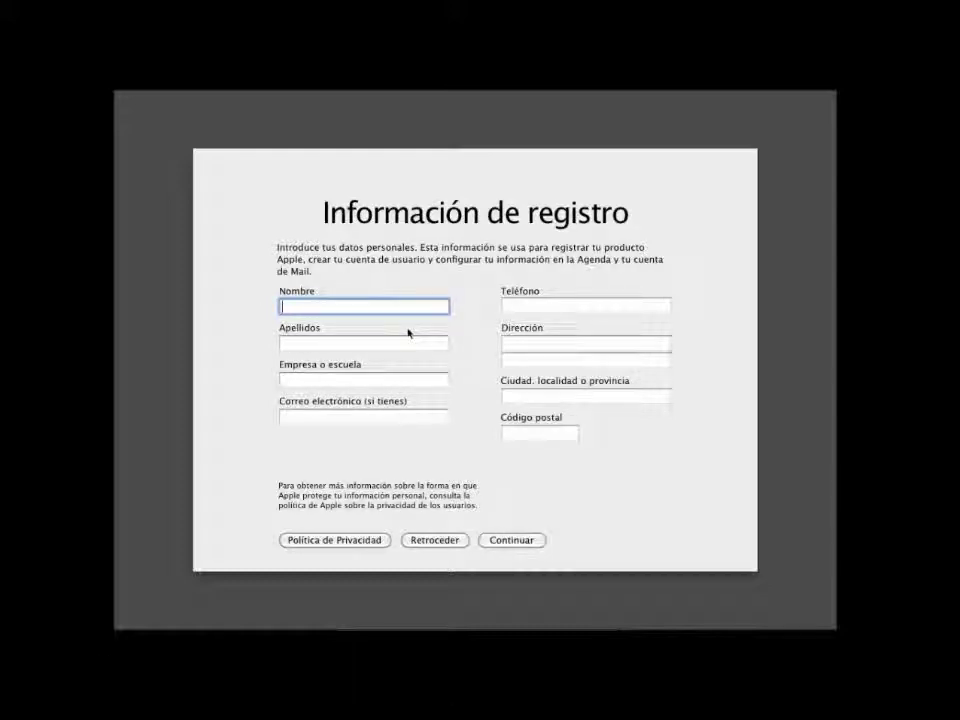
- Enter the first name and surnames in capital letters in the registration form
text(C)
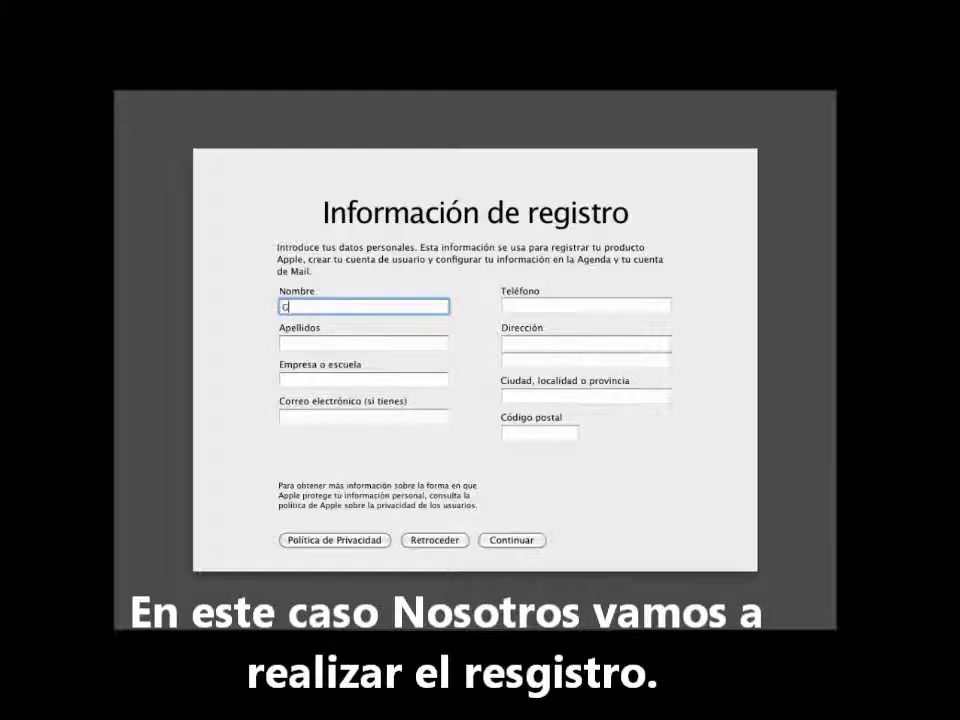
text(Ru)
key(Caps_Lock)
text(UPO)
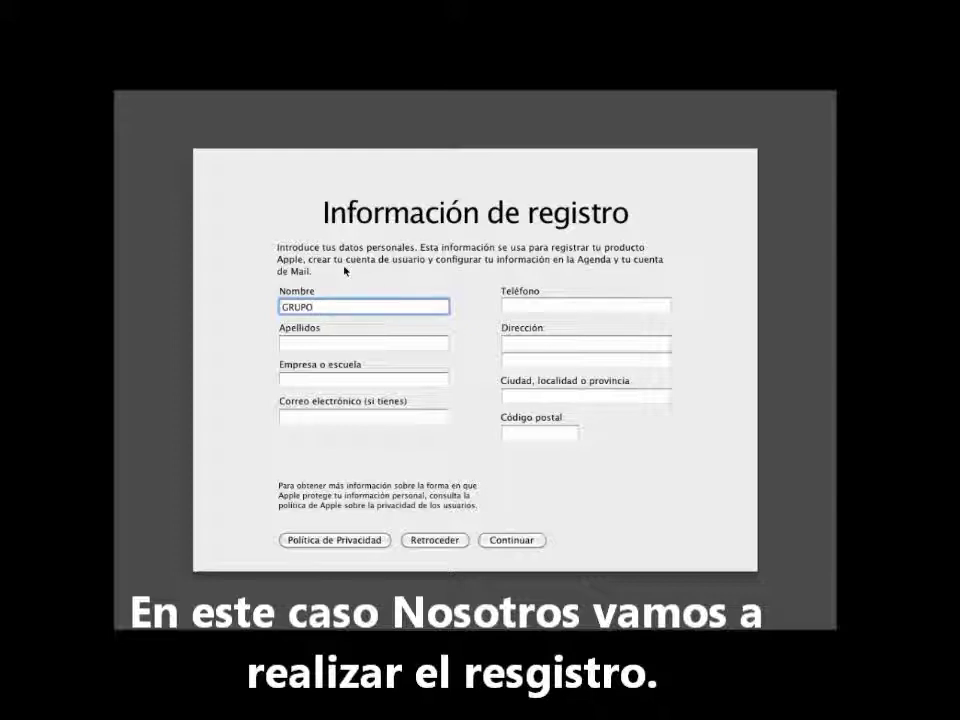
click(332, 343)
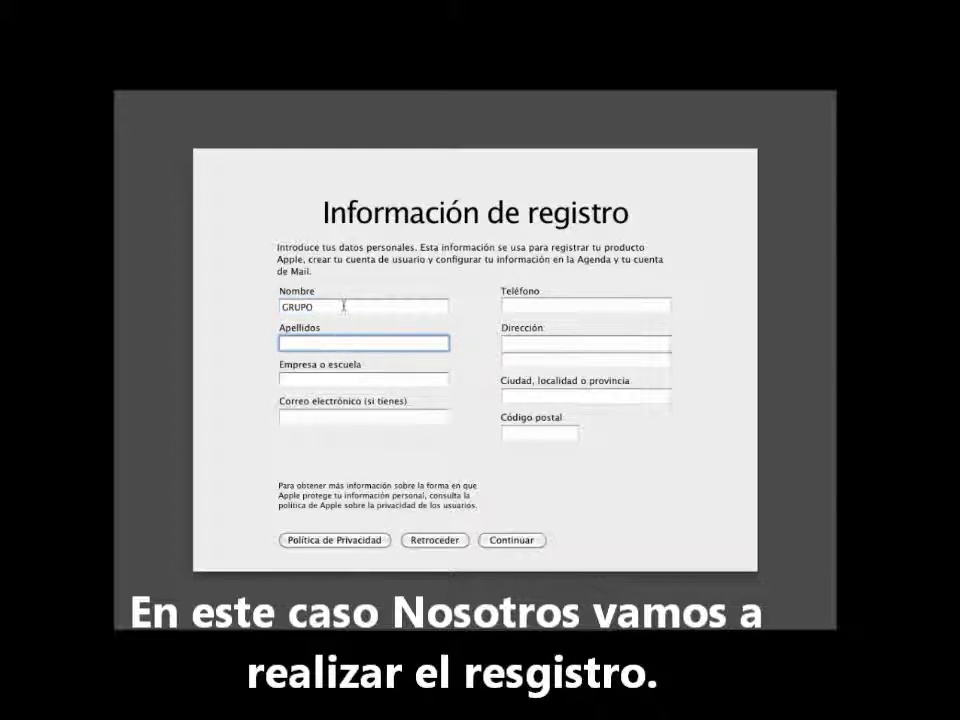
drag(343, 306, 236, 304)
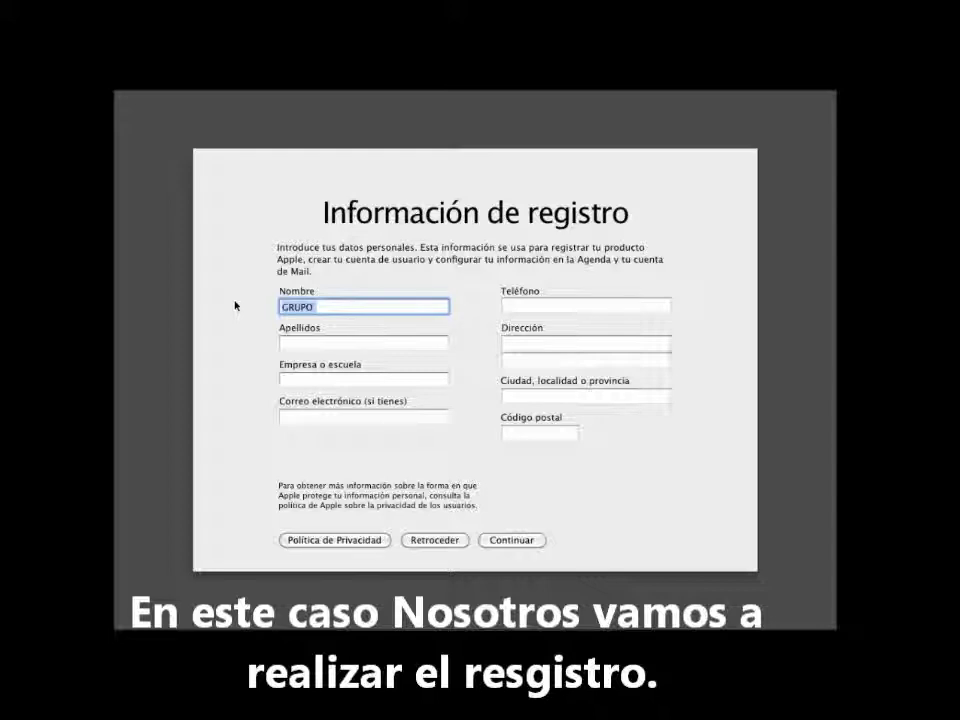
text(SISTEMAS)
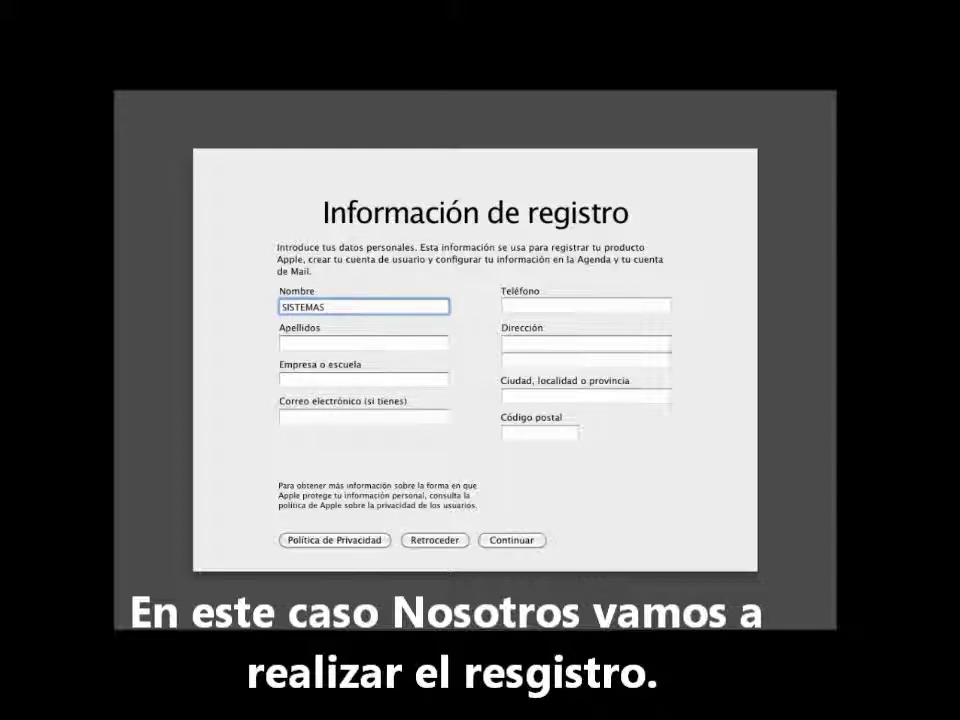
key(Tab)
text(OPERAT)
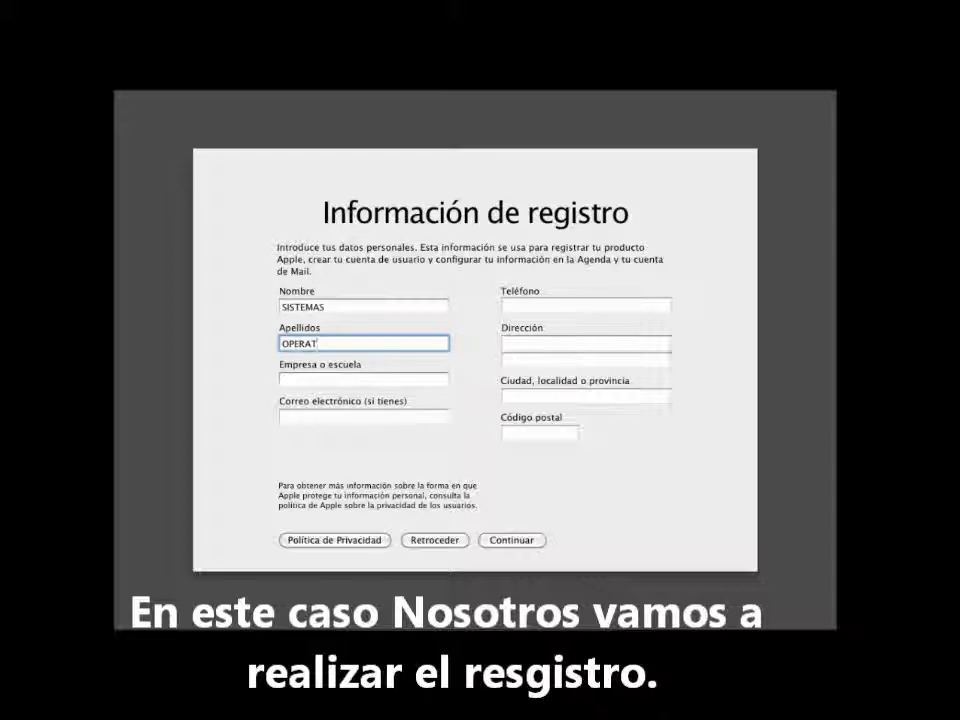
text(IVOS)
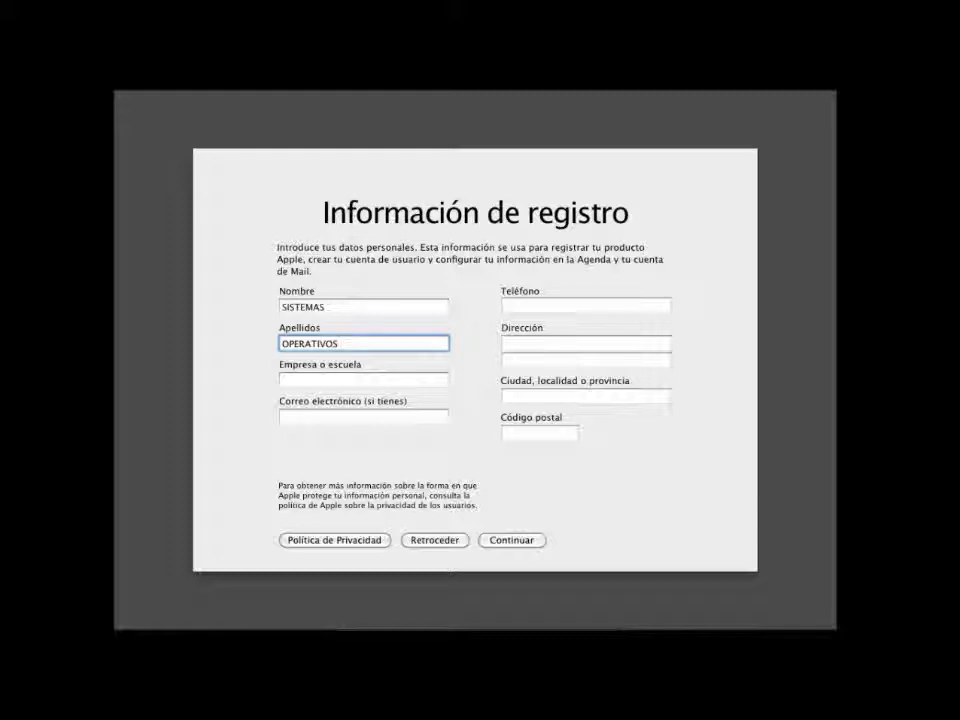
- Enter ITS as the school and fill in the phone number, skipping e-mail
click(297, 382)
text(ITSCO)
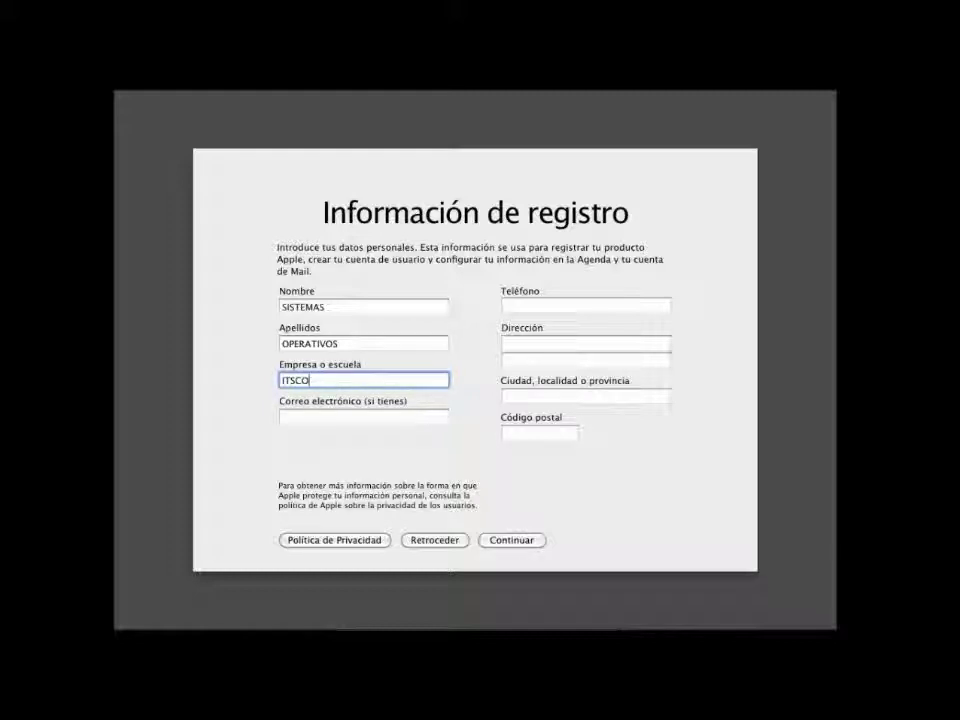
key(Tab)
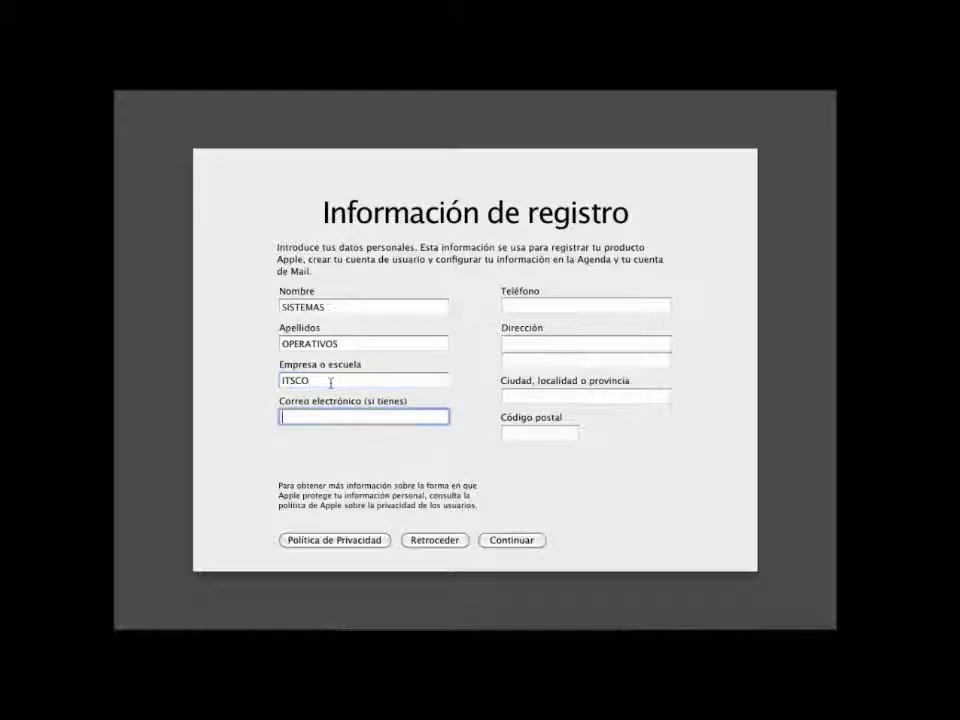
key(Tab)
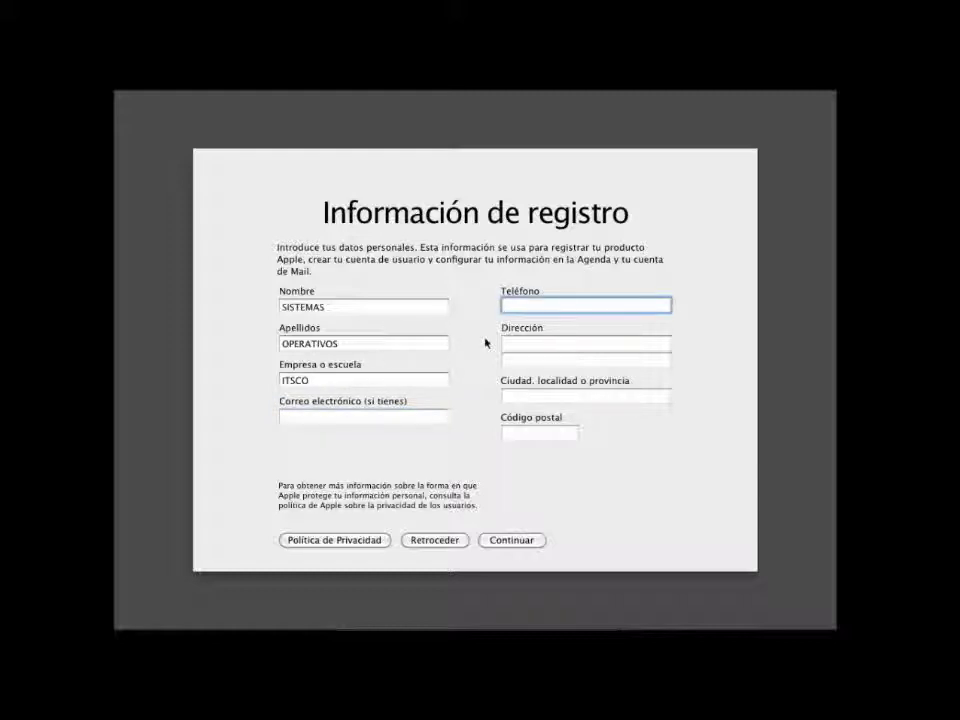
- Enter the street address, correcting typos and capitalisation, then the city and province
click(538, 345)
text(C)
key(BackSpace)
text(AV)
key(BackSpace)
text(V.)
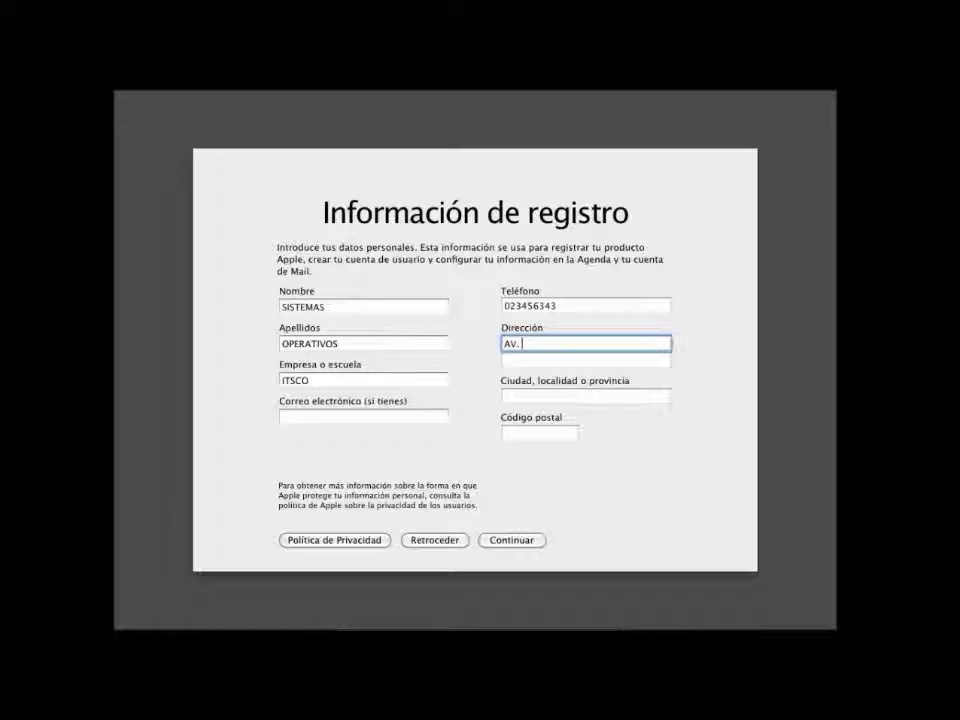
key(BackSpace)
key(Caps_Lock)
key(BackSpace)
text(v. )
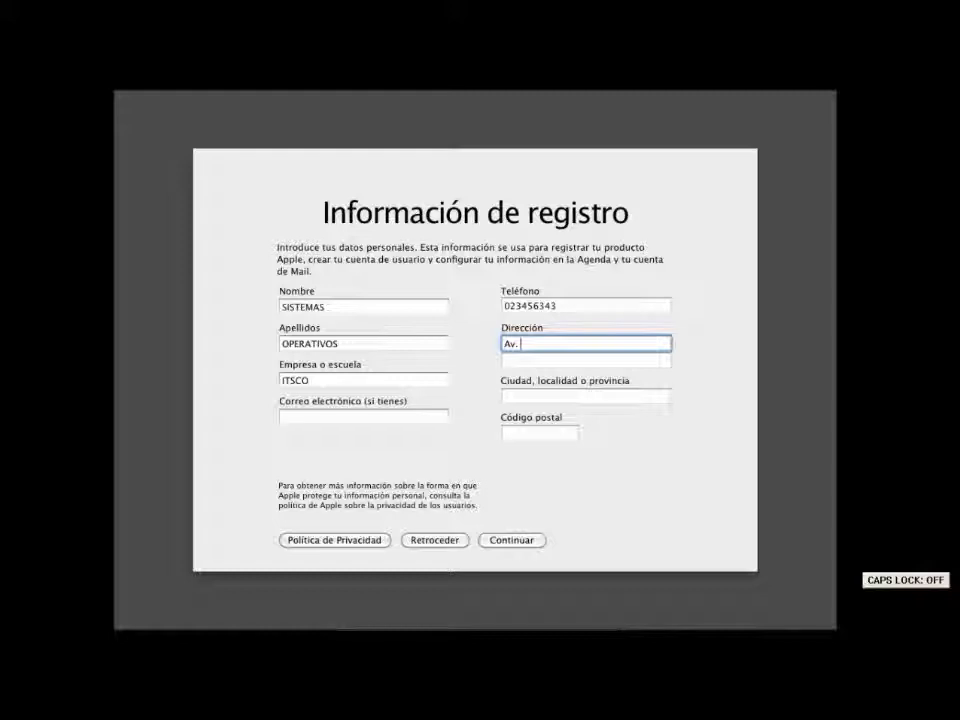
text(La Pr)
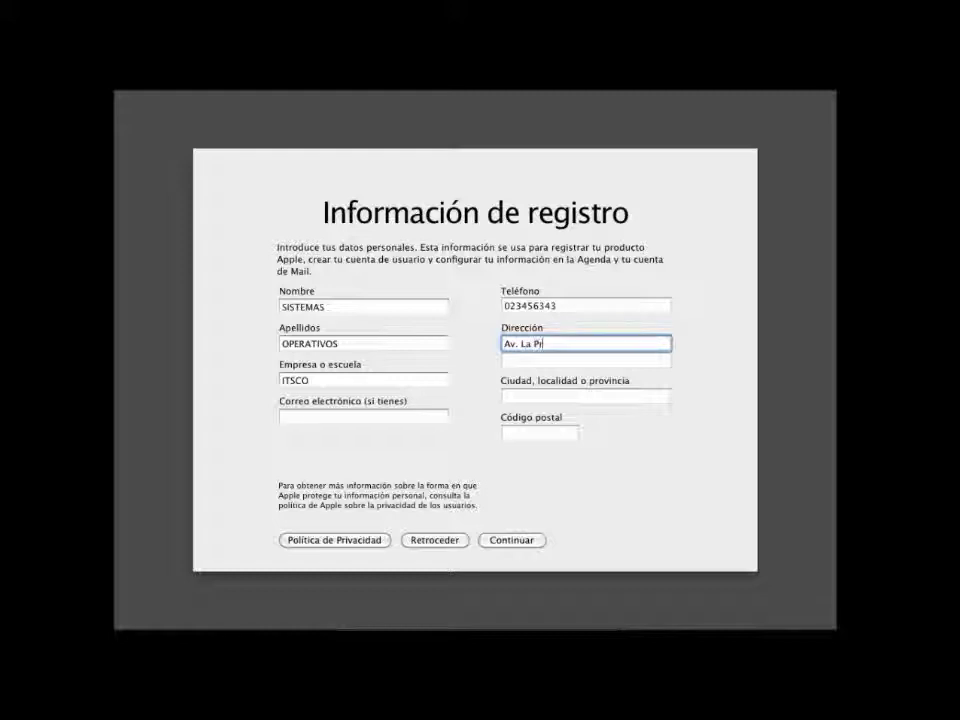
text(ensa y logroño)
click(580, 344)
key(BackSpace)
text(L)
click(540, 358)
key(Tab)
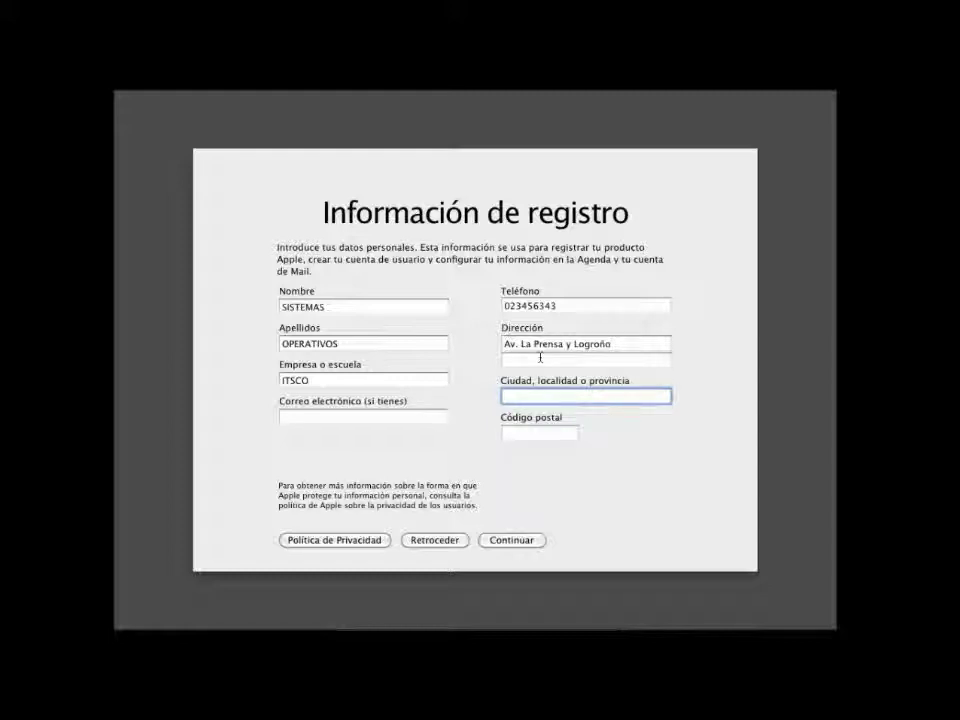
text(Quito,Pichincha)
- Submit registration, choose Casa for usage and Sistemas informáticos/TI as profession, then continue
click(529, 397)
click(519, 542)
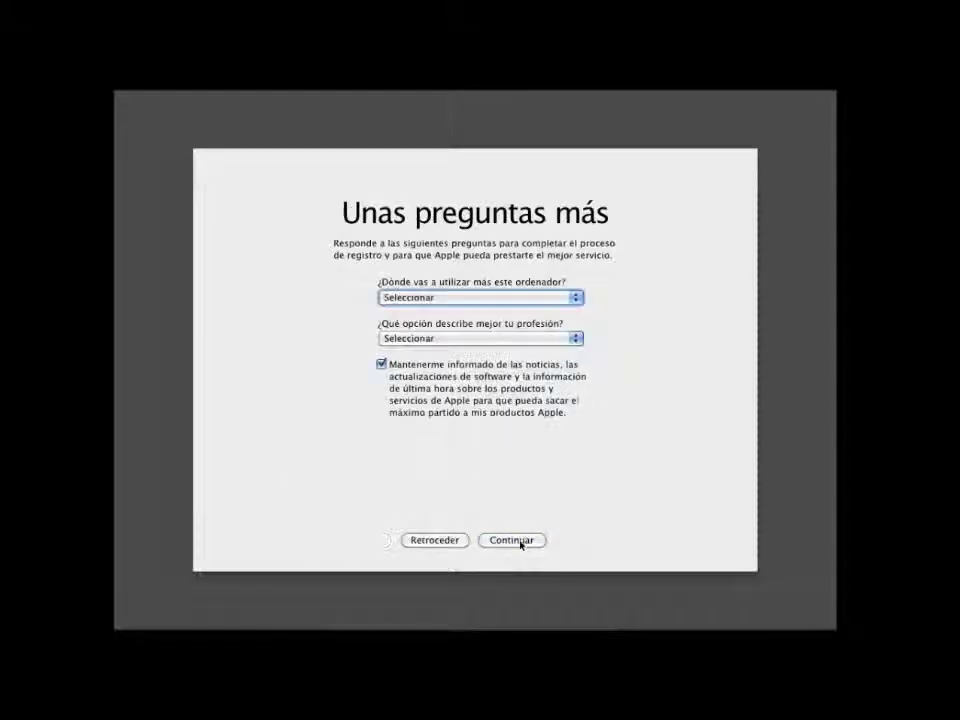
click(578, 299)
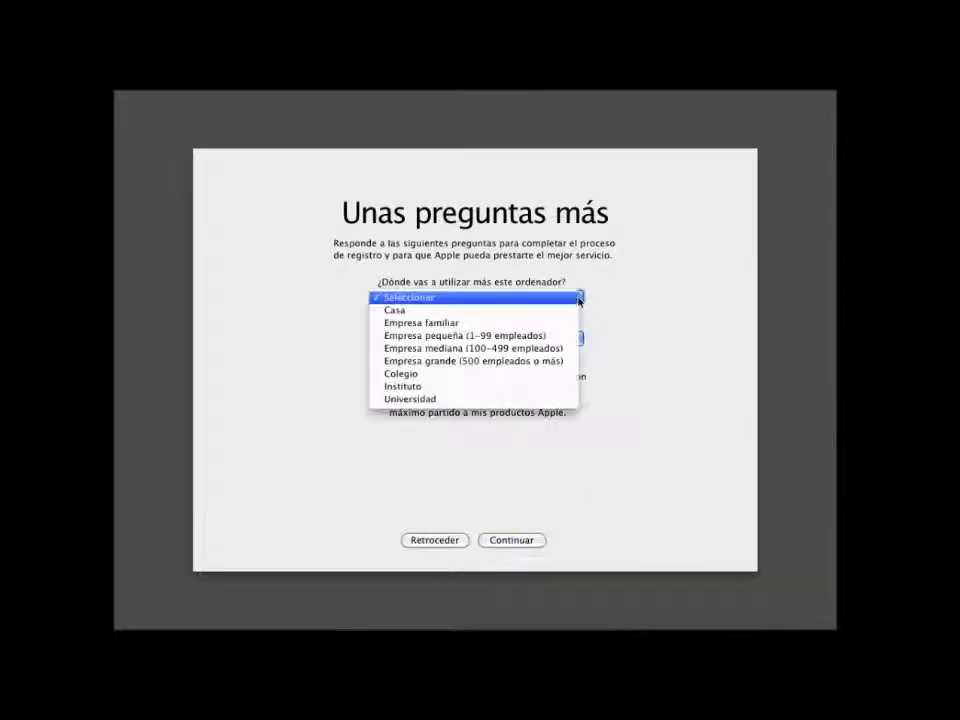
click(483, 316)
click(516, 343)
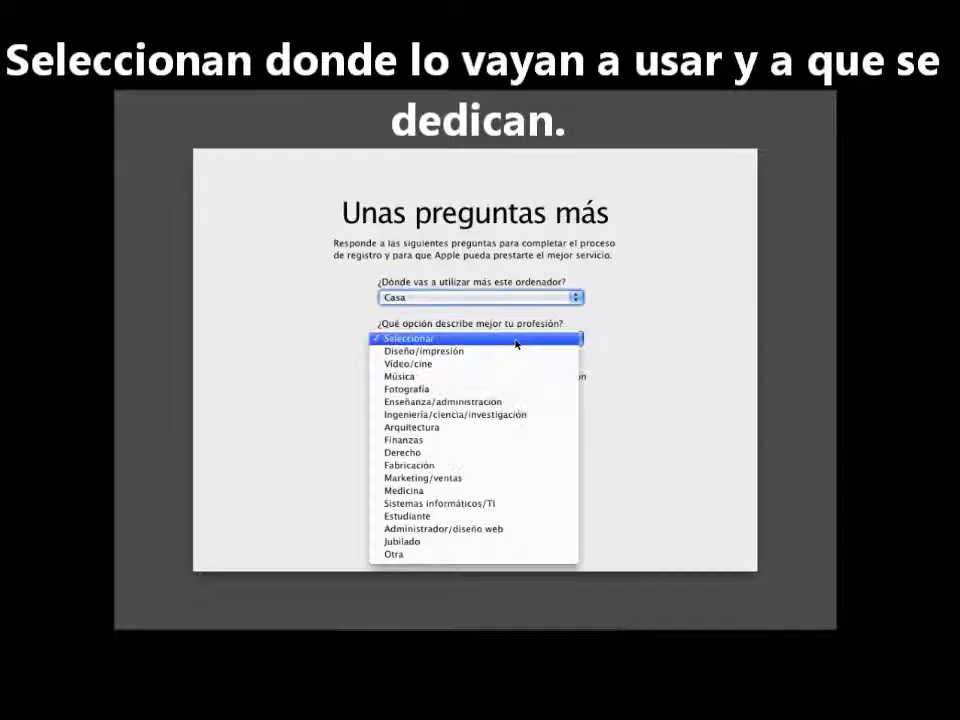
click(438, 505)
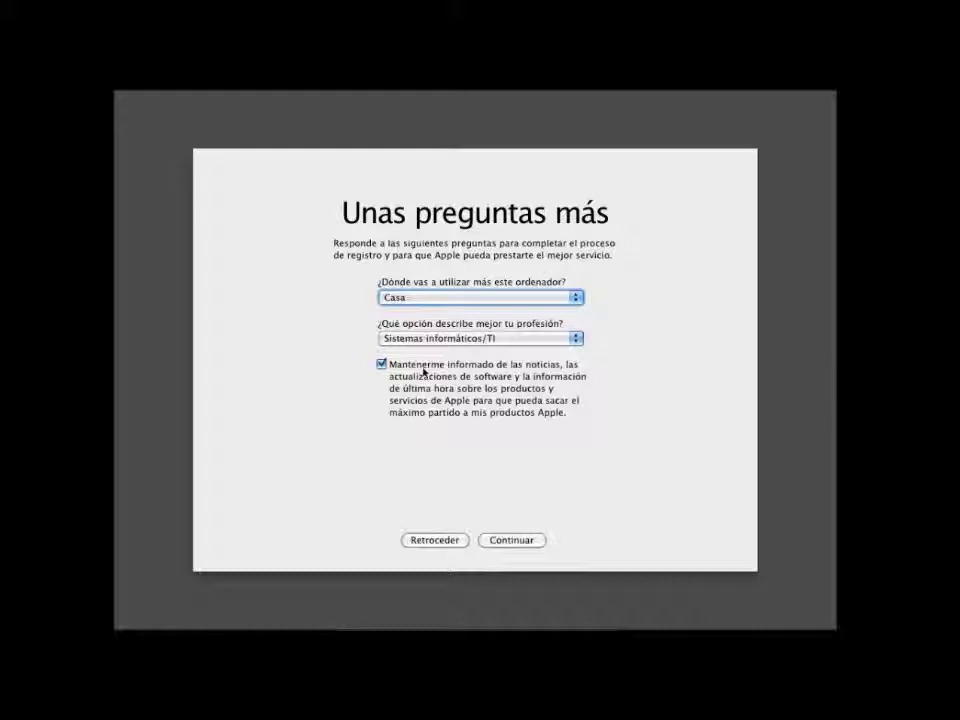
click(506, 540)
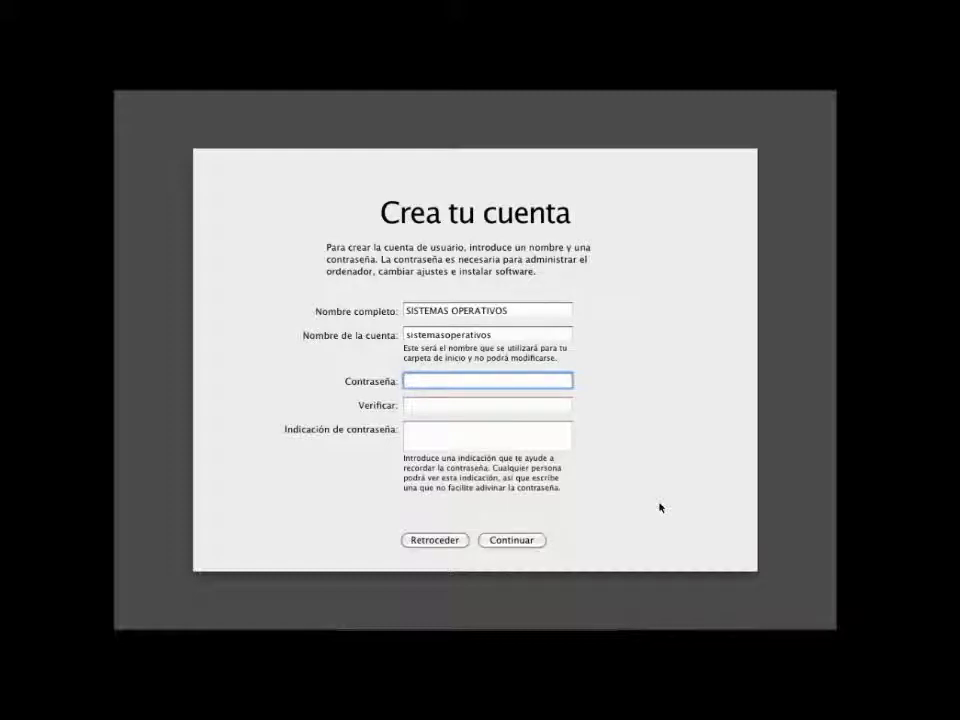
- Enter the account password, retype it in Verificar, and add a password hint
text(********)
key(Tab)
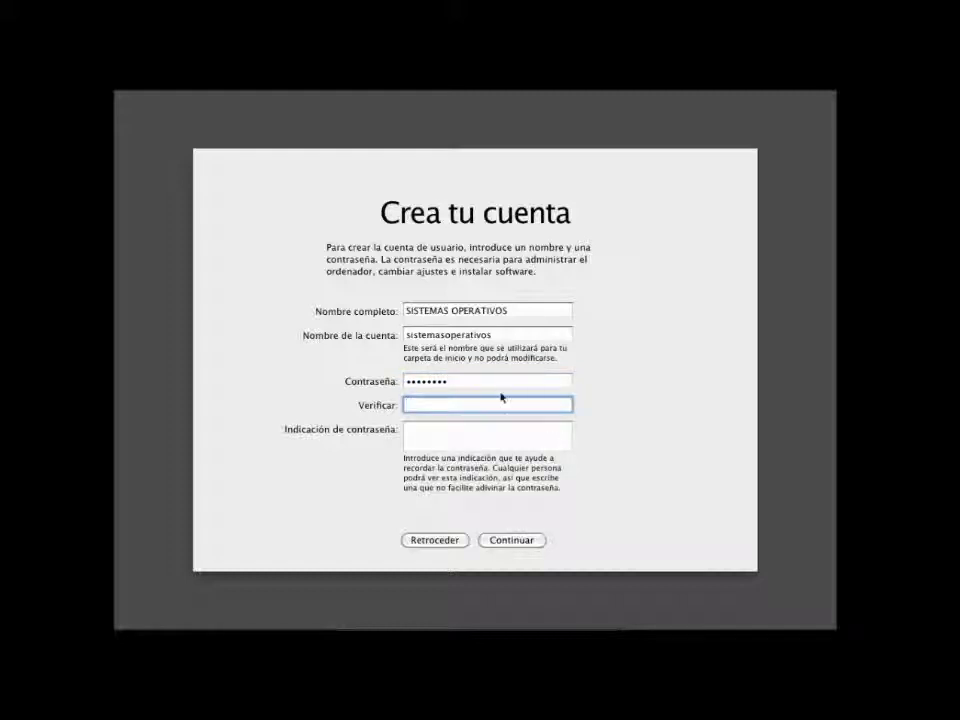
key(shift+Tab)
text(******)
key(Tab)
text(******)
click(462, 438)
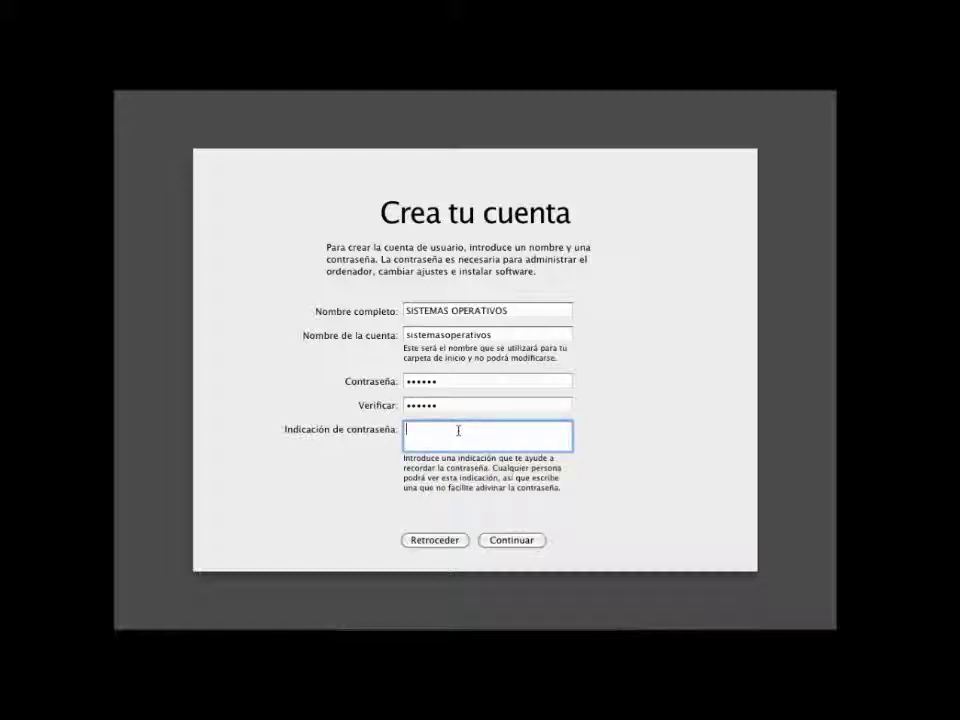
text(3 "A" Sistemas)
- Create the account, browse the nearest-city list without changing it, and go back
click(519, 542)
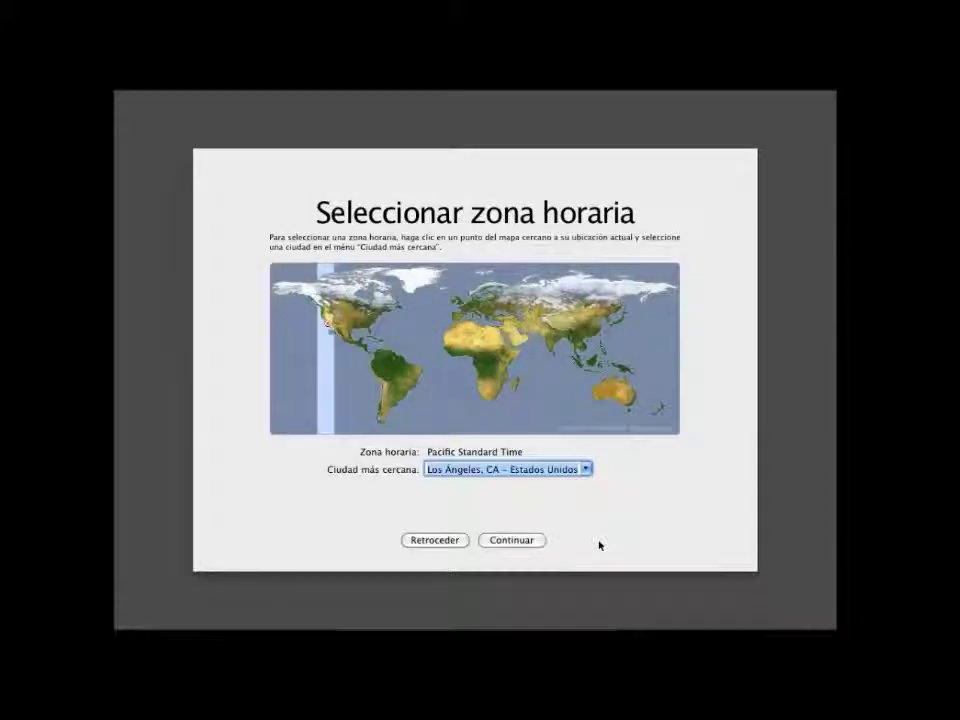
click(586, 472)
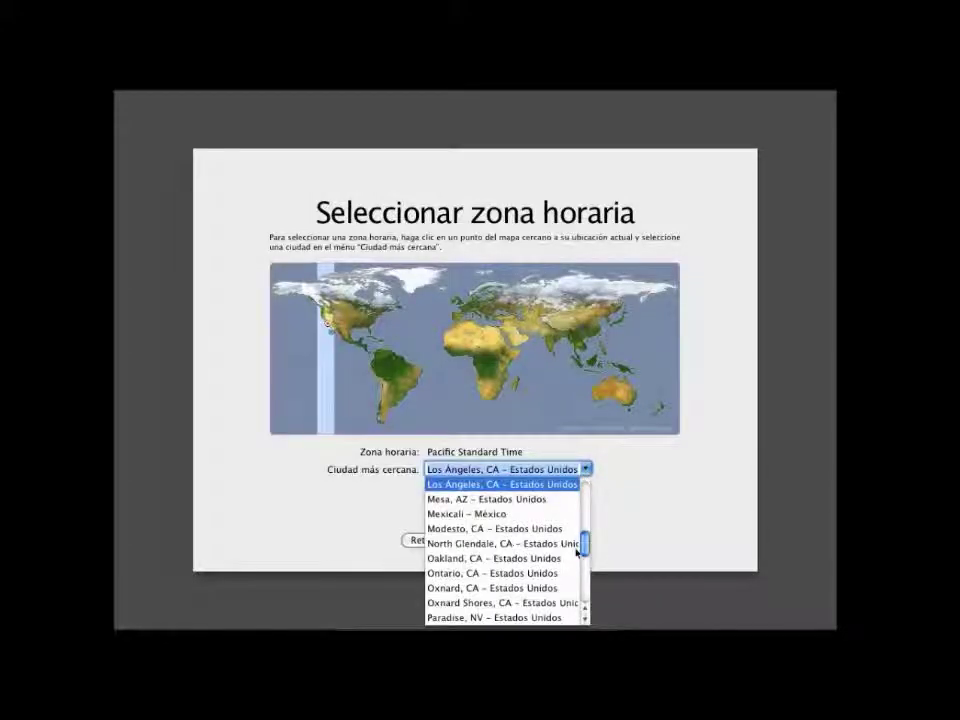
drag(588, 550, 587, 492)
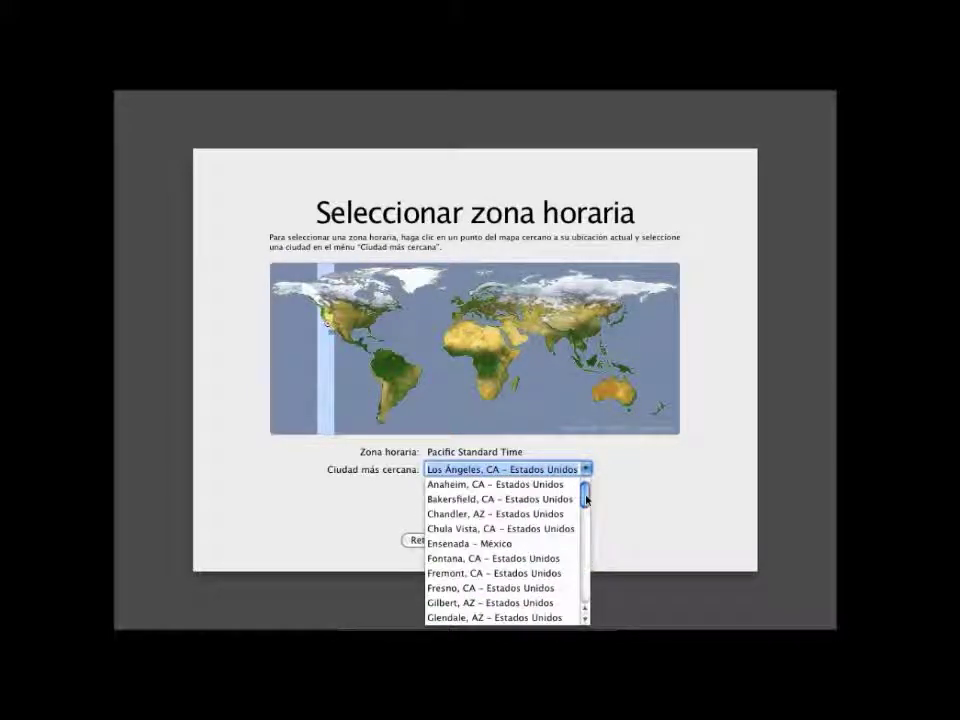
click(350, 533)
click(427, 544)
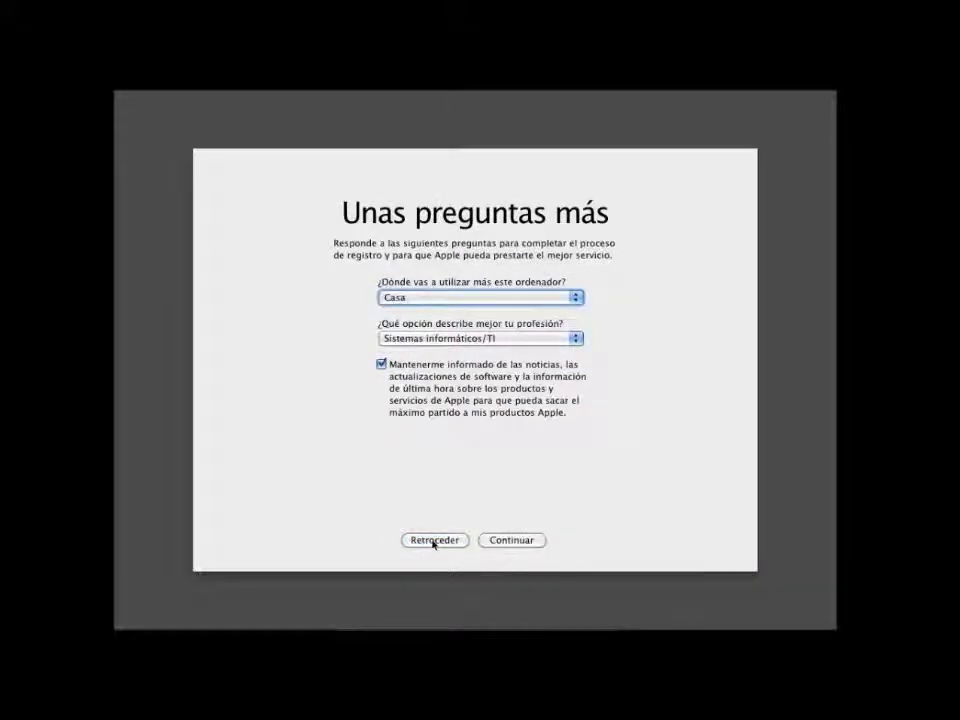
- Uncheck Apple news updates and keep the Pacific (Los Ángeles) time zone
click(391, 366)
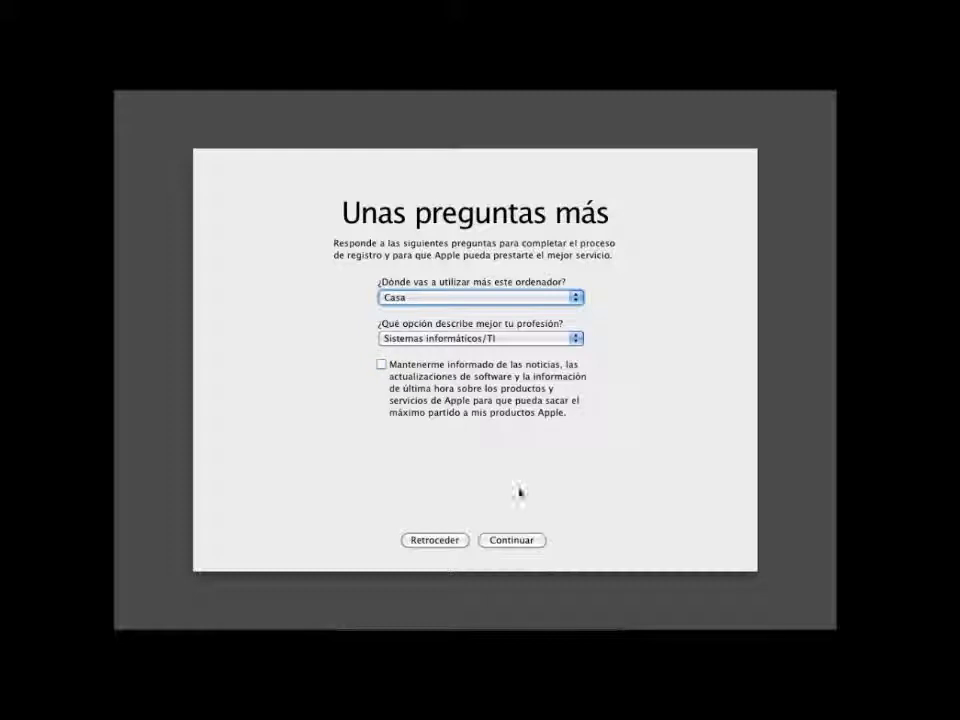
click(519, 541)
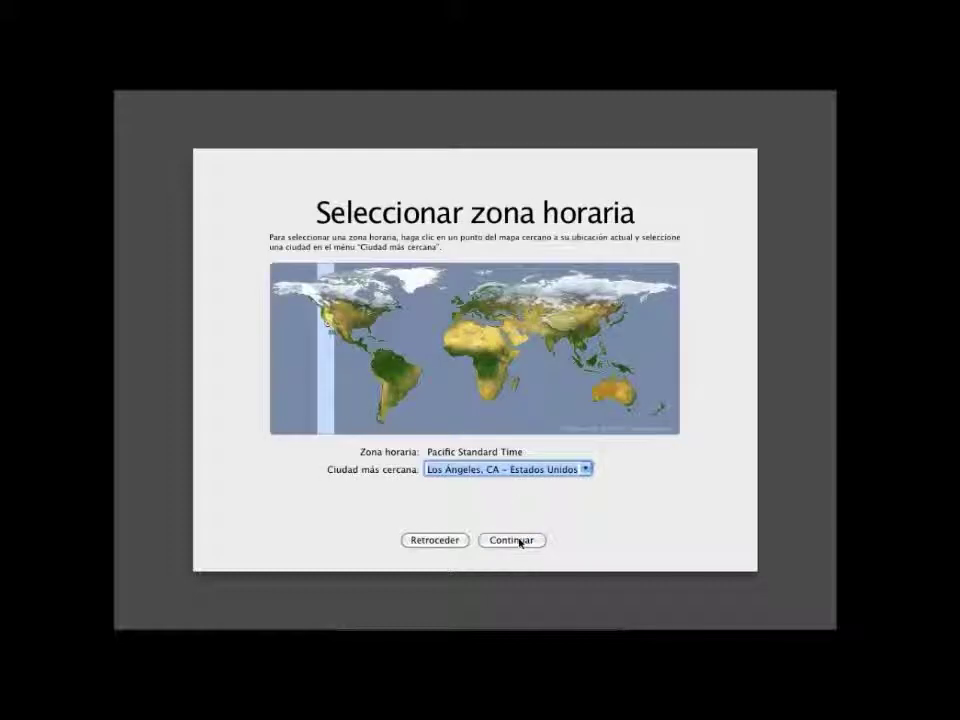
click(519, 541)
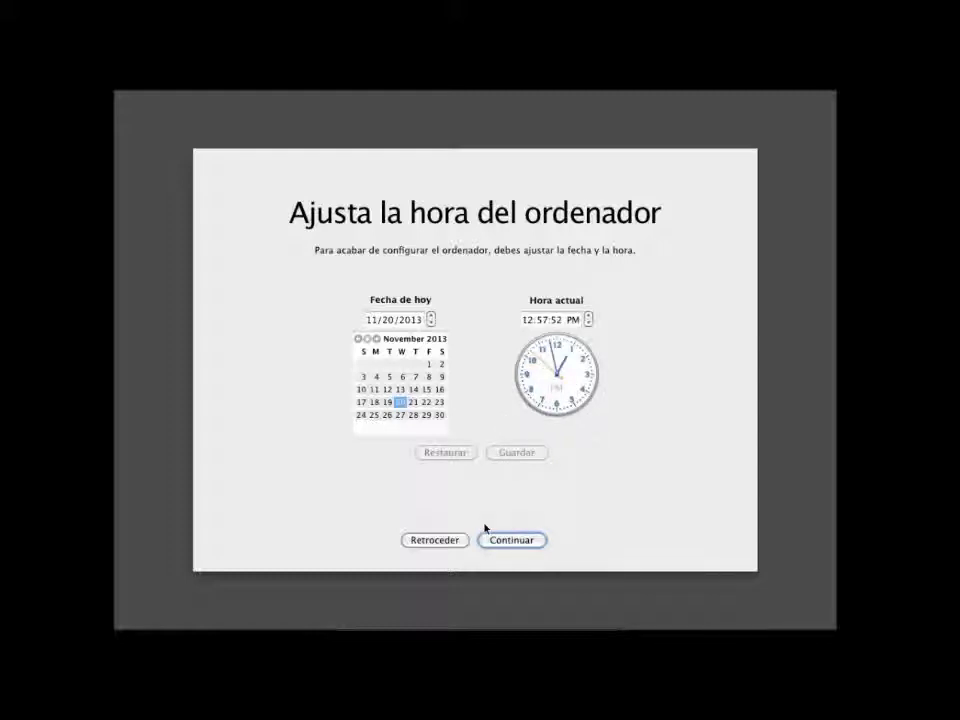
- Lower the clock three hours to 7:57 AM, save it, and finish setup
click(588, 323)
click(588, 323)
click(588, 323)
click(588, 323)
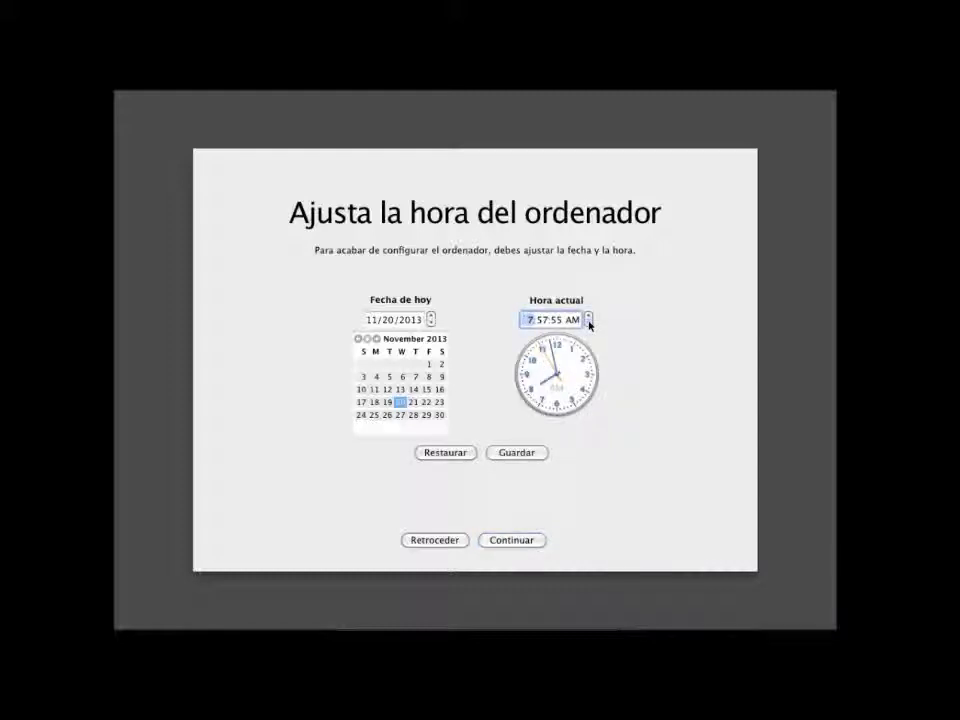
click(510, 540)
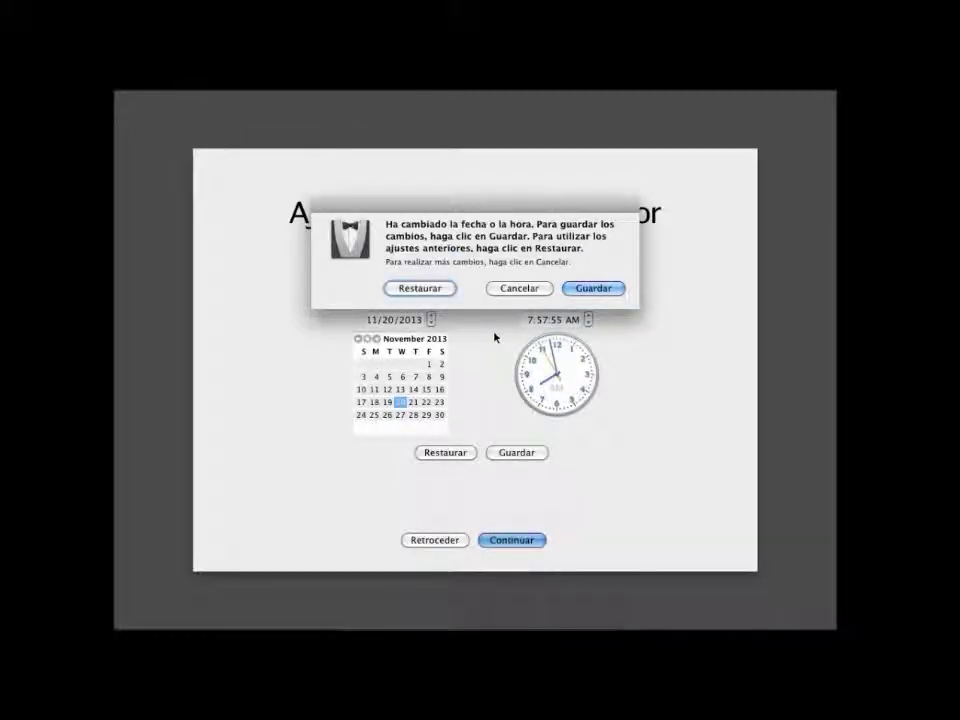
click(590, 290)
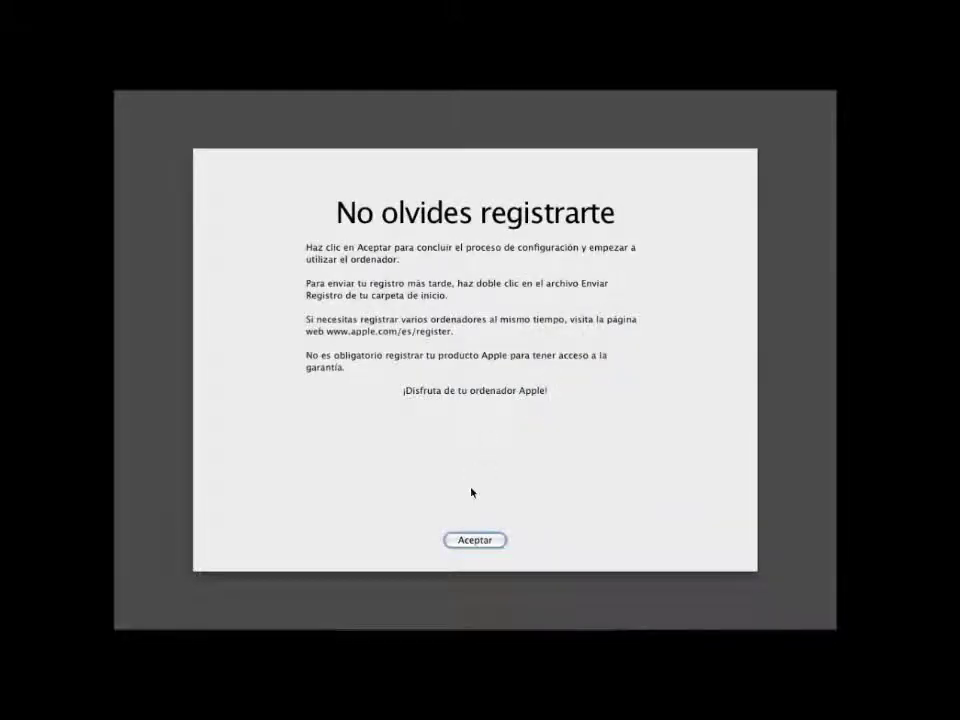
click(475, 540)
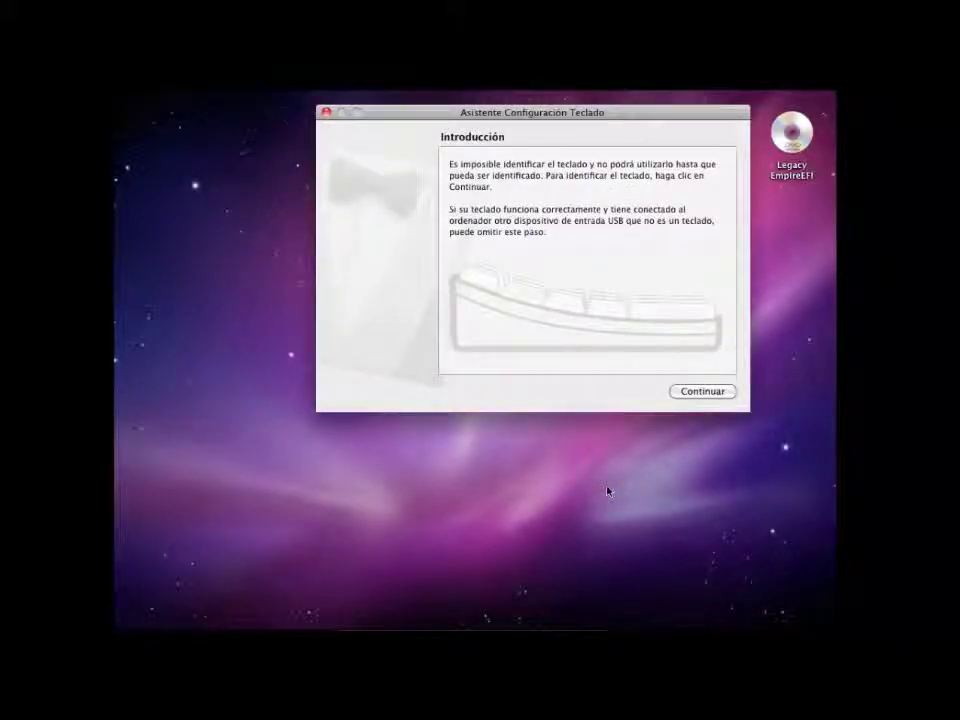
- Identify the keyboard by pressing the key beside left Shift and accept ISO (europeo)
click(683, 391)
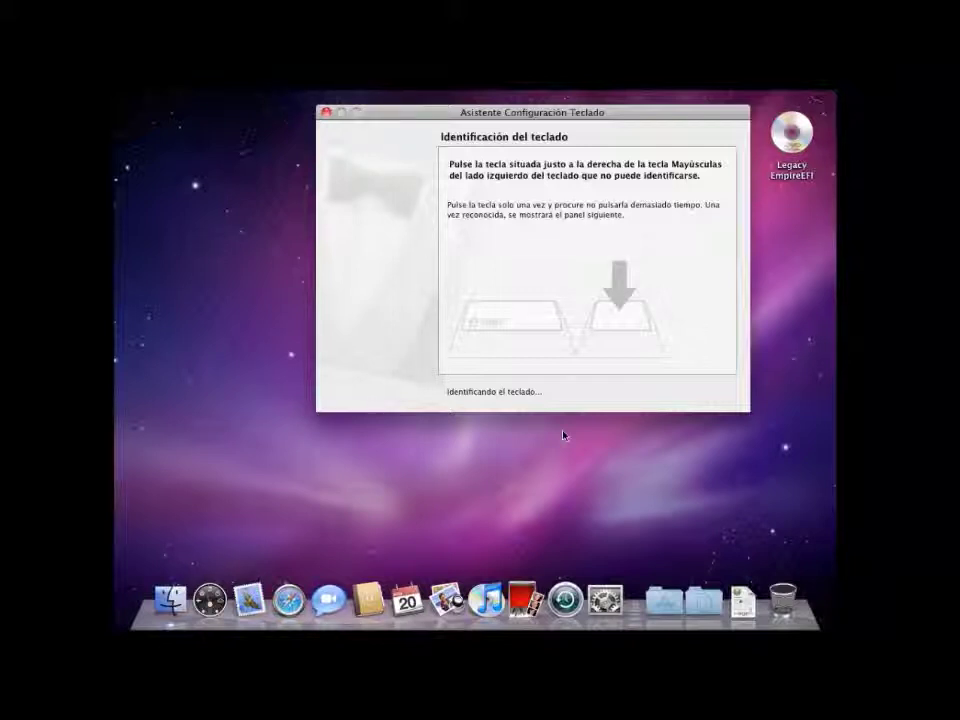
key(less)
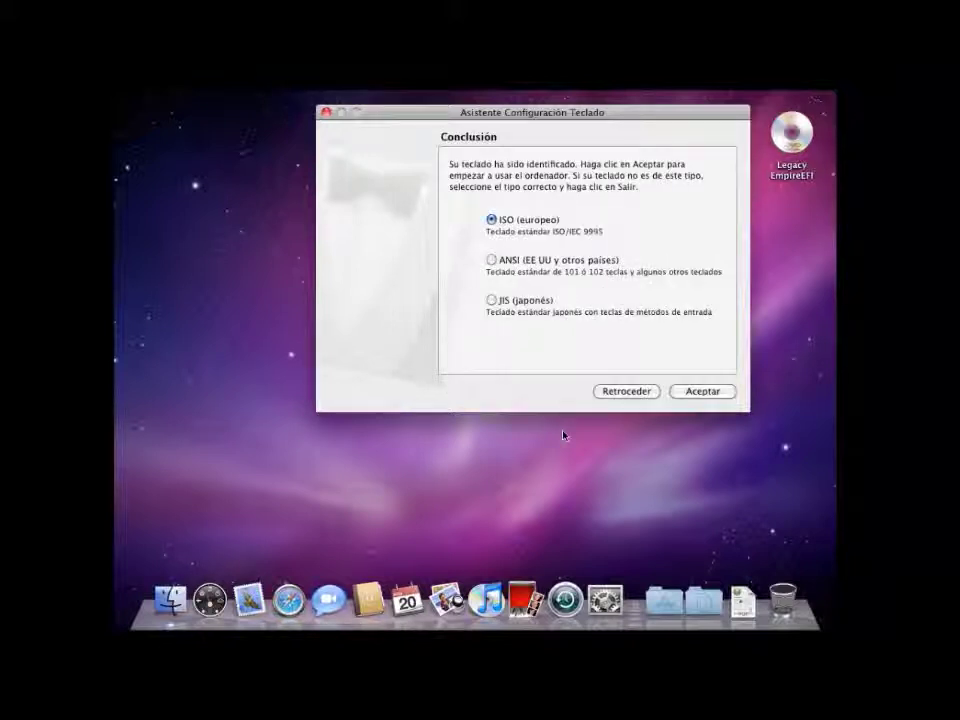
click(697, 396)
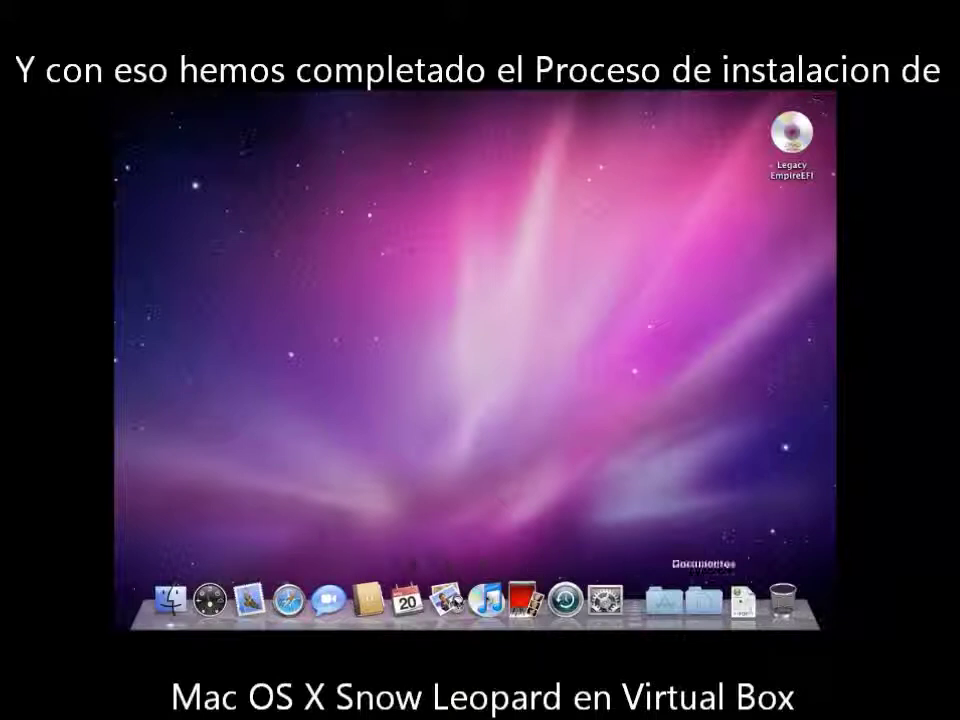
- Launch Notas Adhesivas from the Dock's Aplicaciones stack
right_click(311, 259)
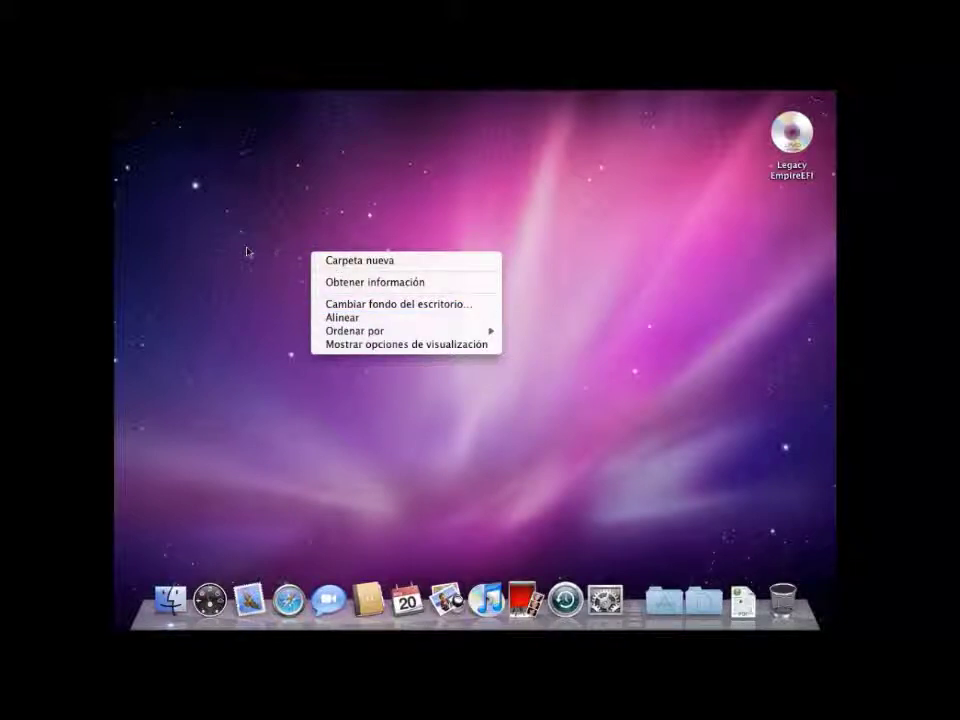
click(325, 438)
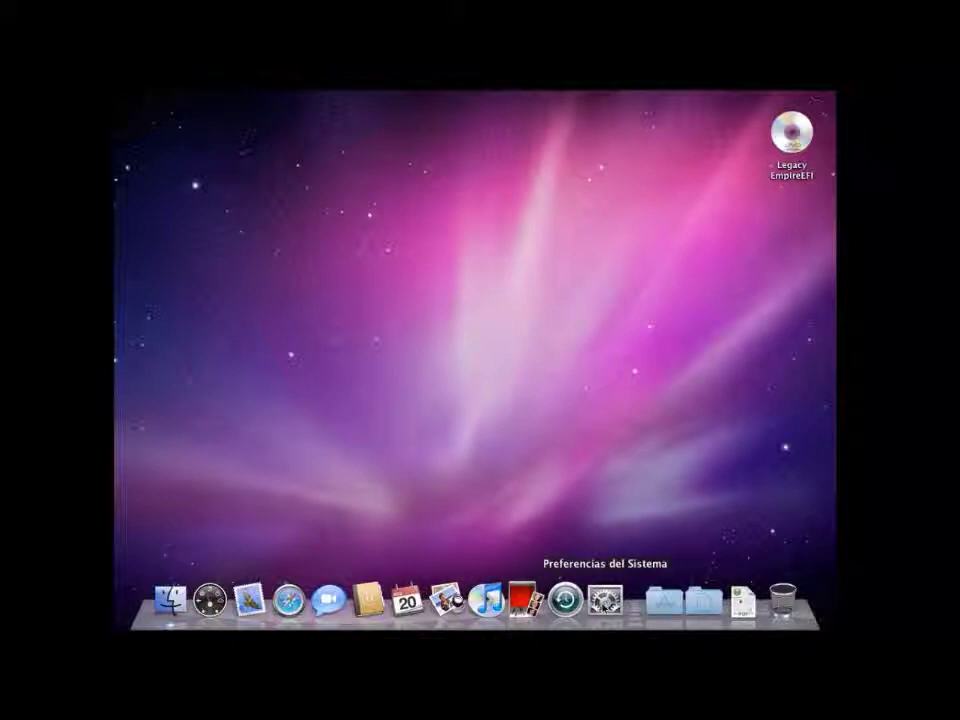
click(669, 615)
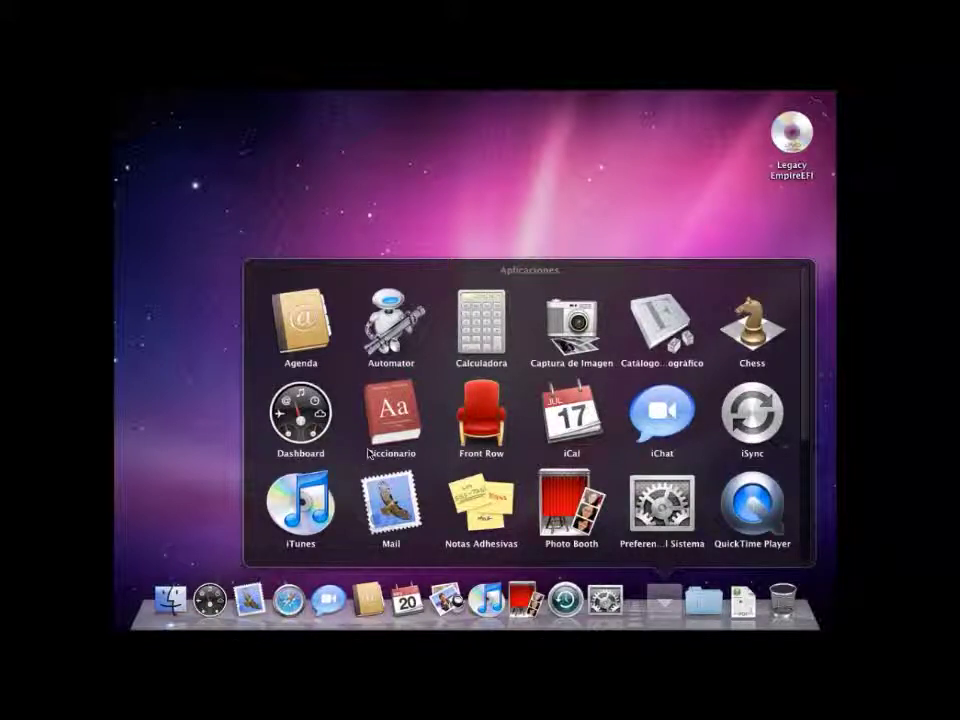
click(481, 508)
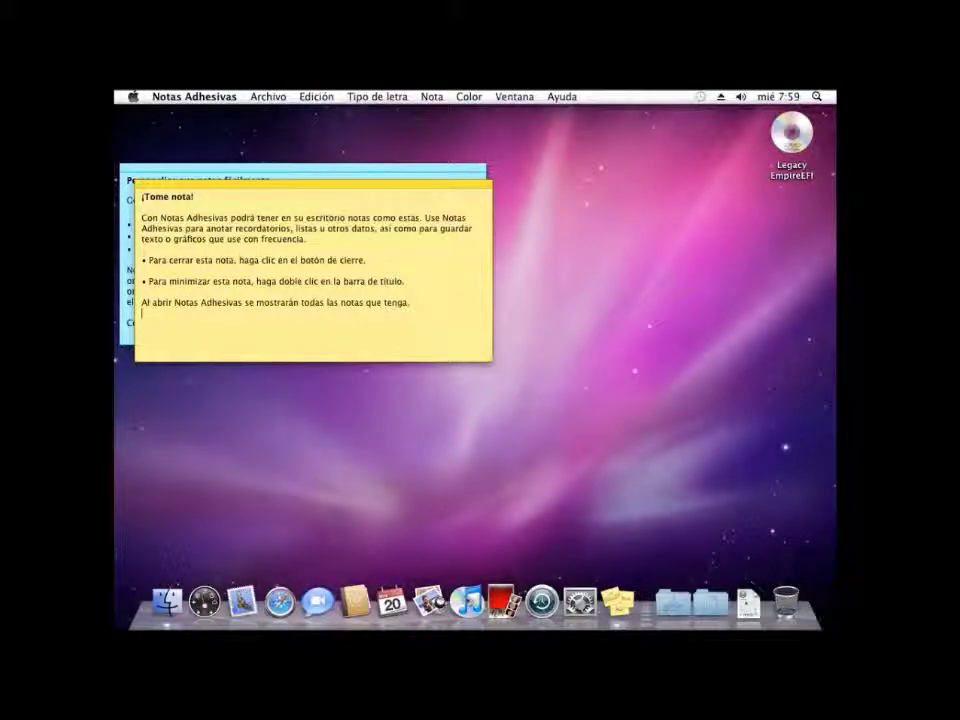
- Replace the note's welcome text with 'Eso a sido todo en nuestro video, esperamos que les haya servido'
key(super+a)
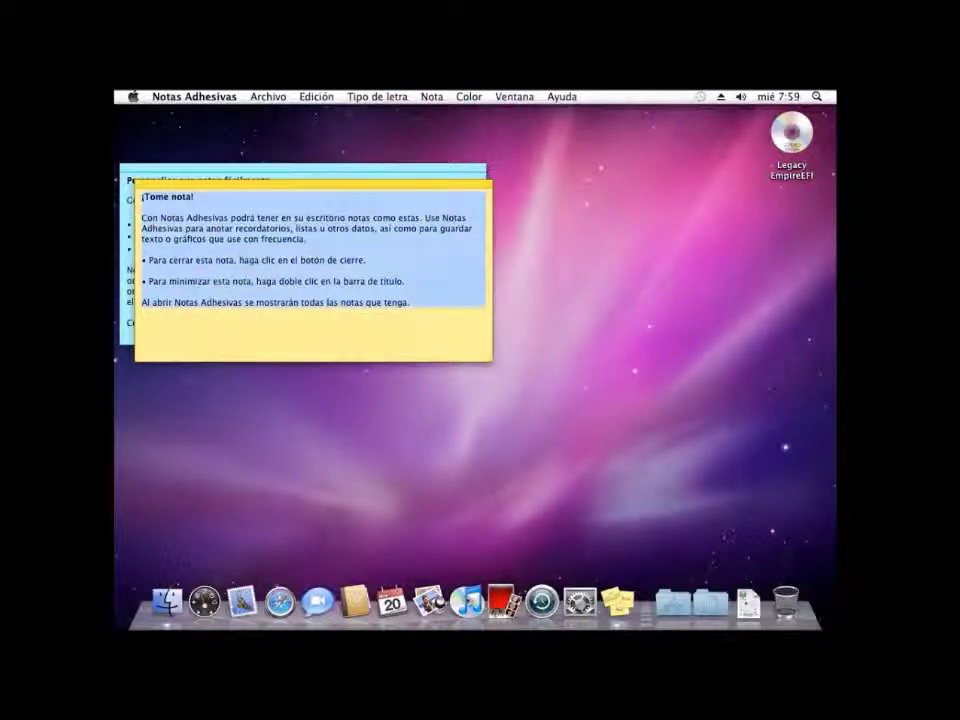
key(BackSpace)
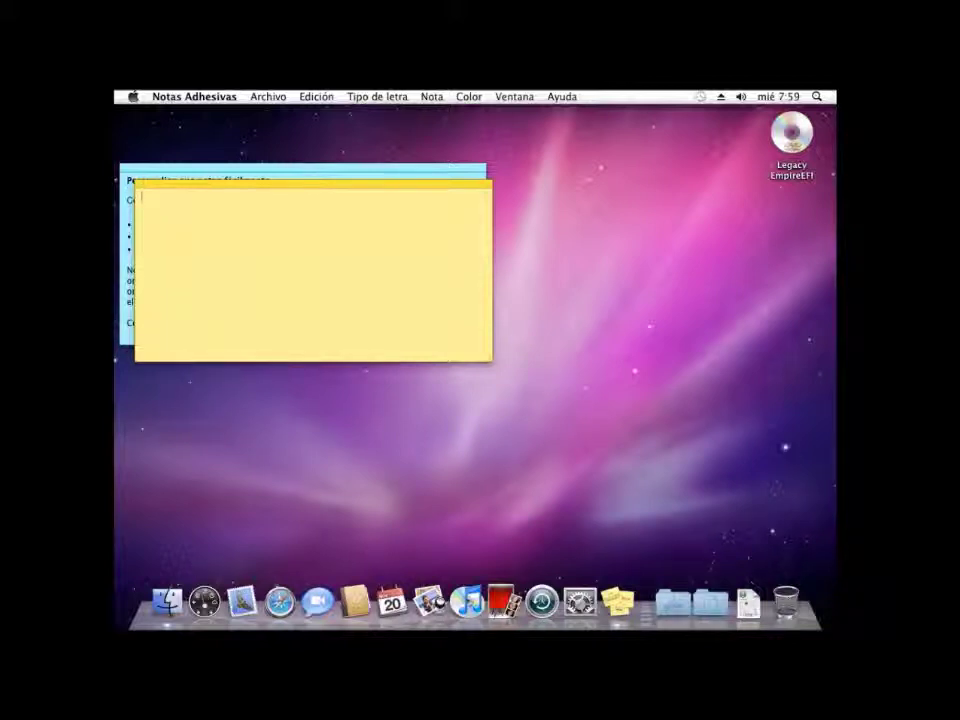
text(Eso a sido todo)
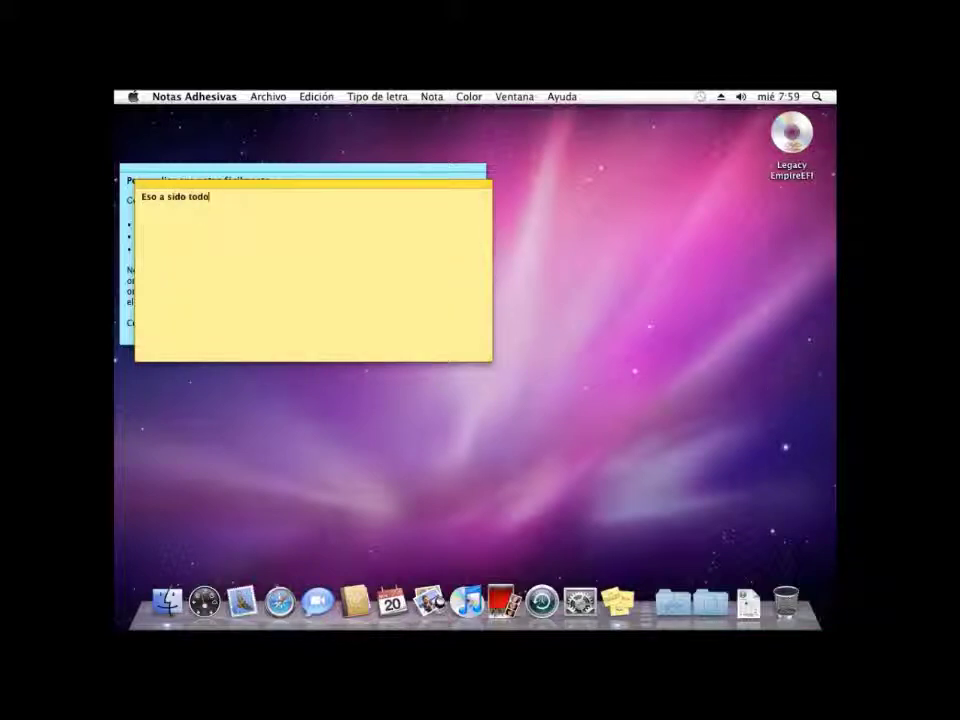
text( en nuestro video, esperamo)
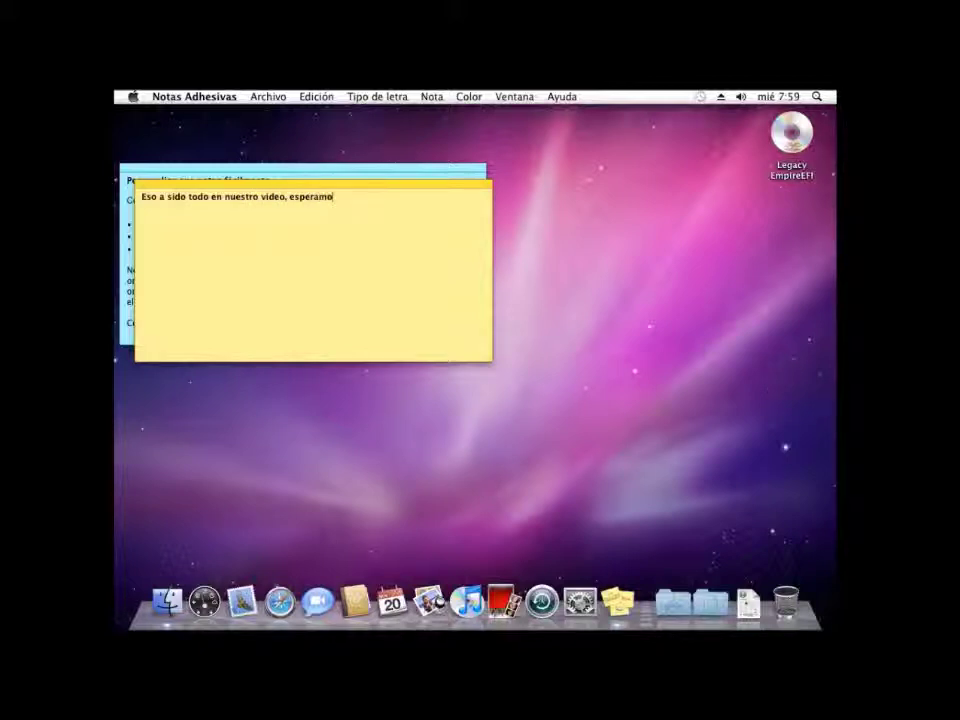
text(s que les haya servido)
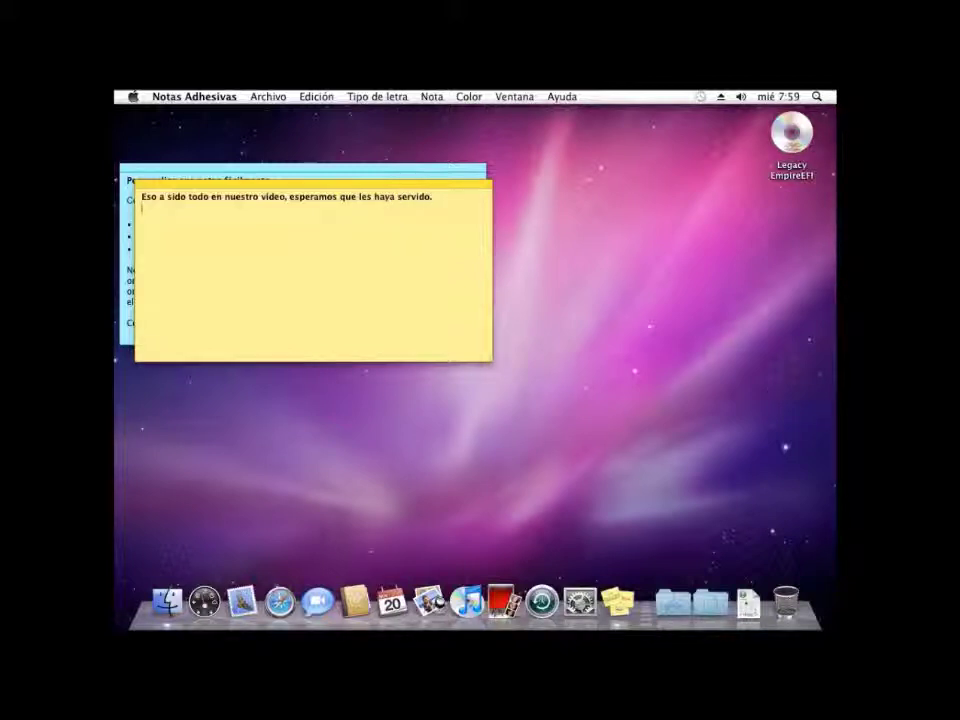
- Add an 'Institución:' label on the line below the closing sentence
text(Ins)
key(BackSpace)
key(BackSpace)
key(BackSpace)
text(ón:)
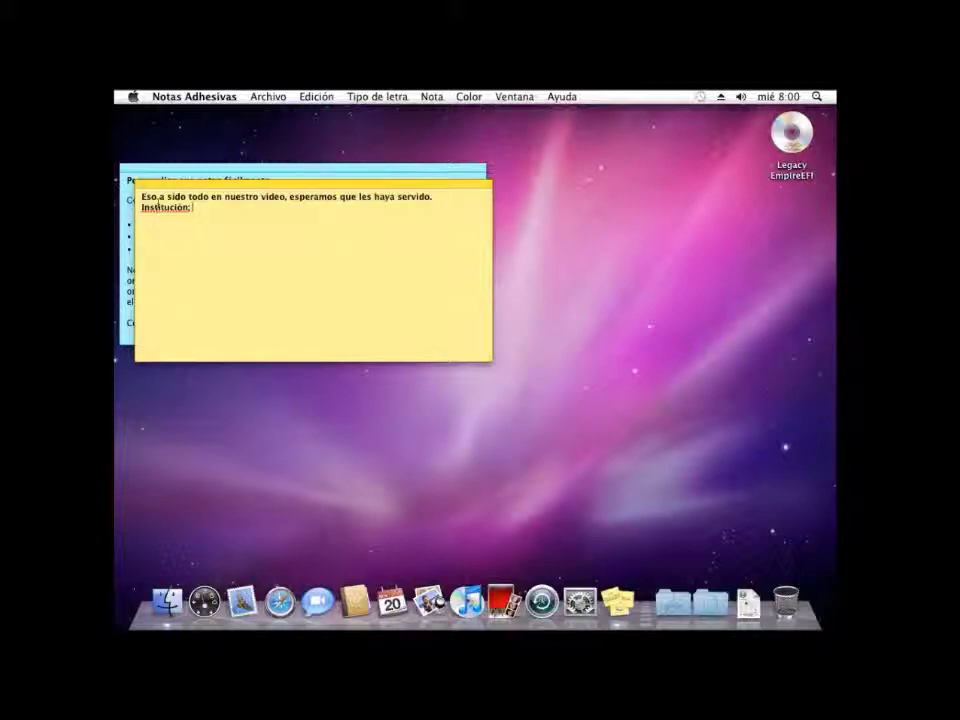
- Correct the spelling of 'Institución' using the suggestion and make its ending a colon
right_click(165, 209)
click(203, 213)
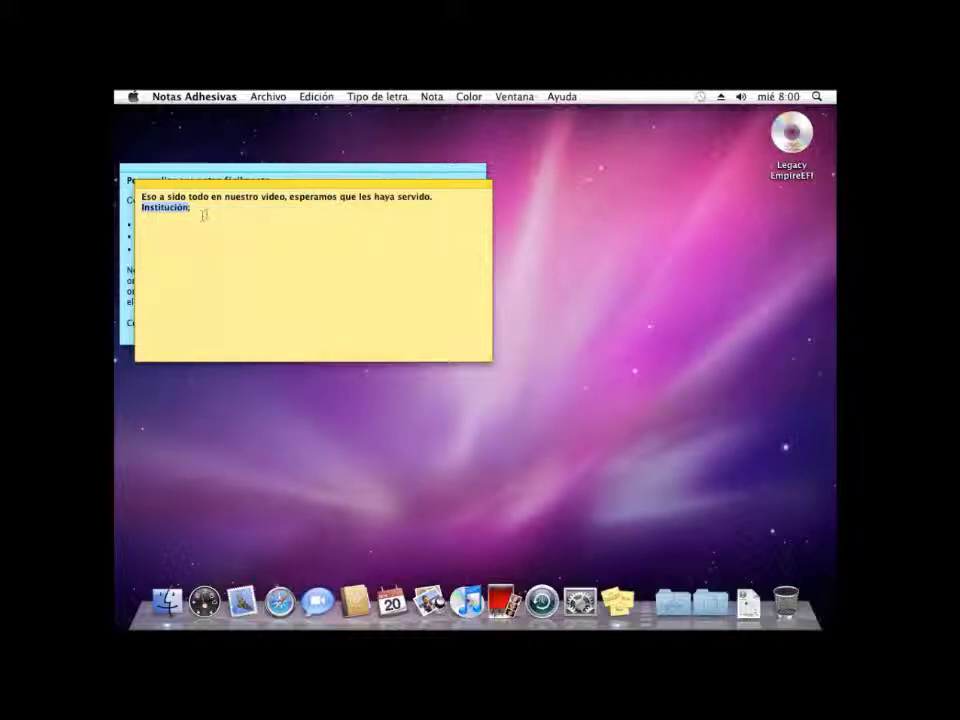
click(198, 209)
key(BackSpace)
text(:)
- Write INSTITUTO TECNOLOGICO SUPERIOR CORDILLERA, 'Escuela: Sistemas' and 'Curso: 3"A"', then begin another line
key(Caps_Lock)
text(INST)
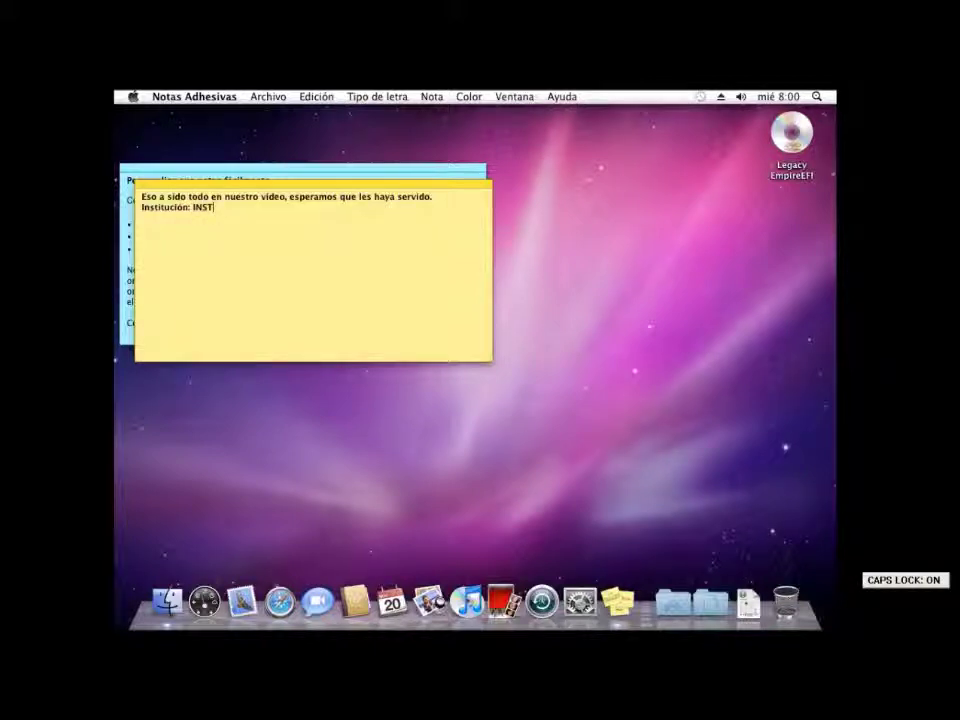
text(ITUTO TECNOLO)
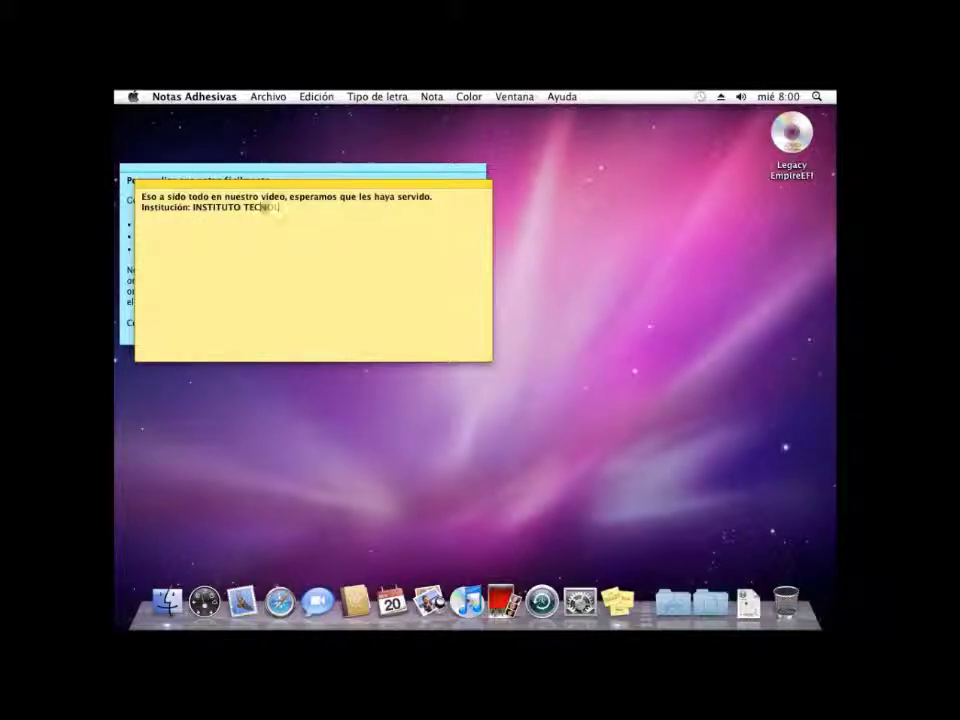
text(GICO SUPERIOR CO)
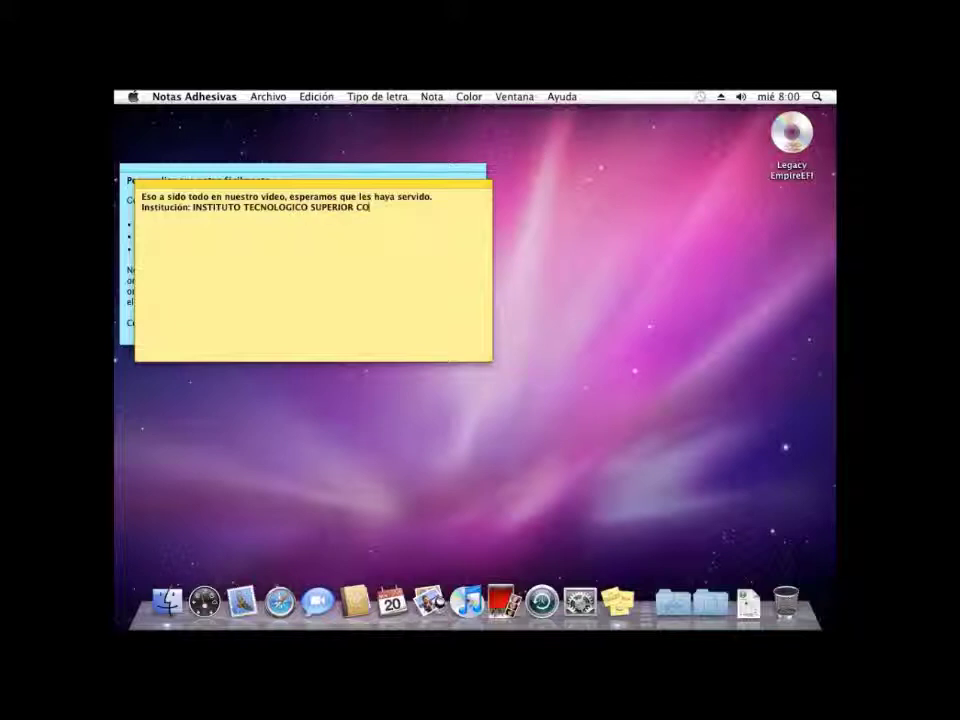
text(RDILLERA)
key(Caps_Lock)
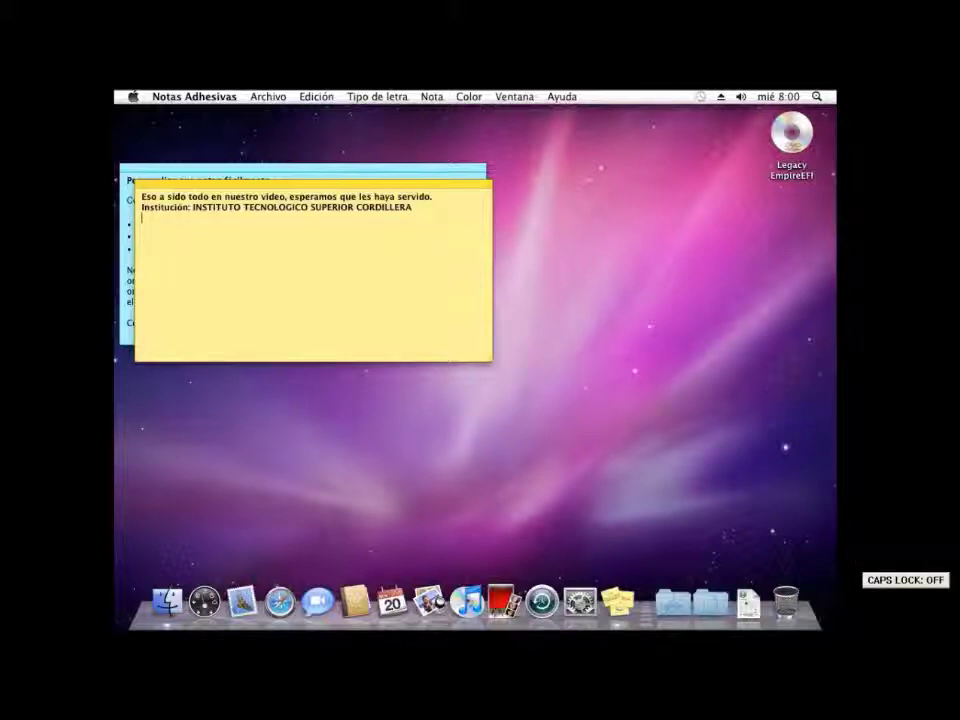
text(uela: Sistemas )
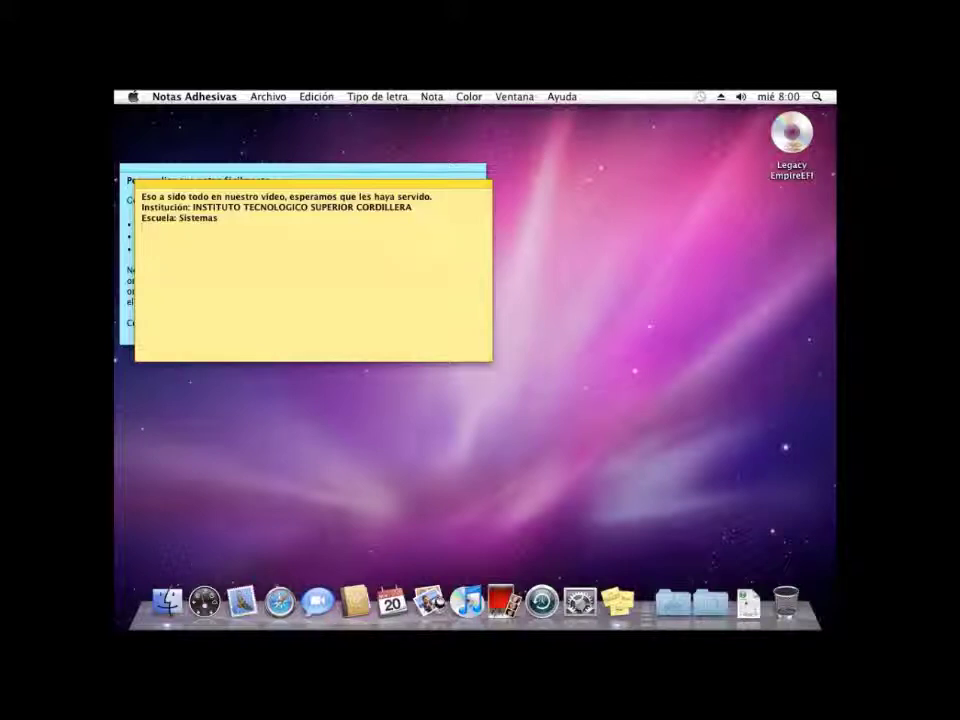
text(Curso: 3º)
key(Return)
text(INteg)
key(BackSpace)
key(BackSpace)
key(BackSpace)
key(BackSpace)
key(BackSpace)
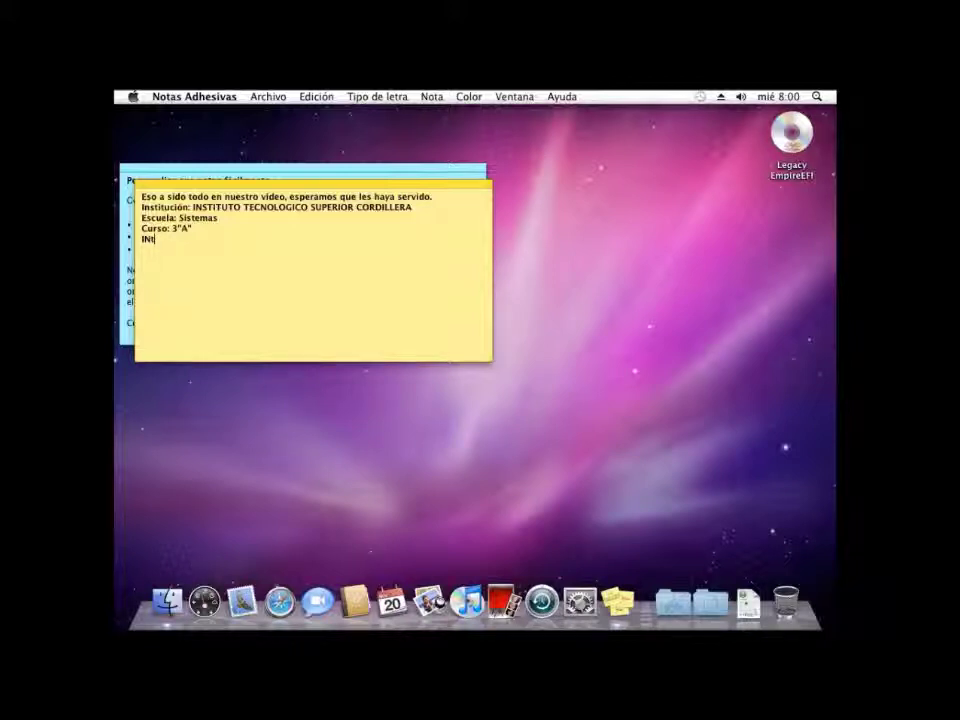